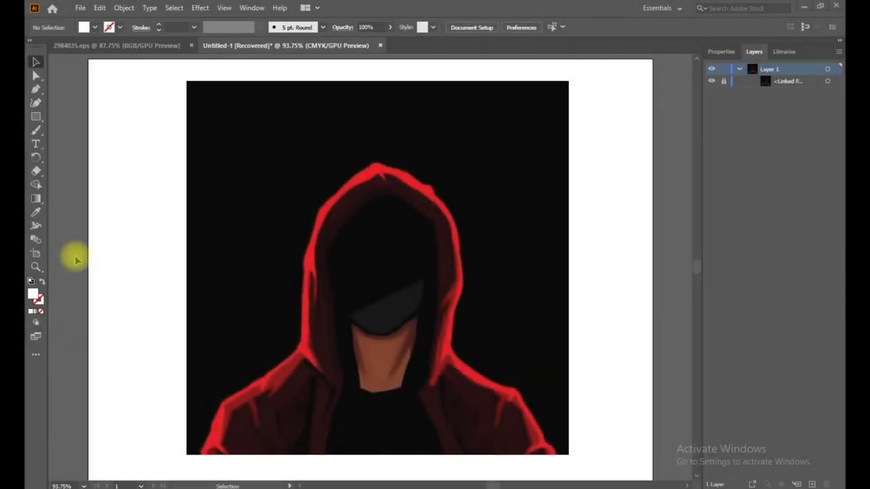
Step: Start a Pen tool outline at the artwork's bottom-left corner
{"action": "key", "text": "t"}
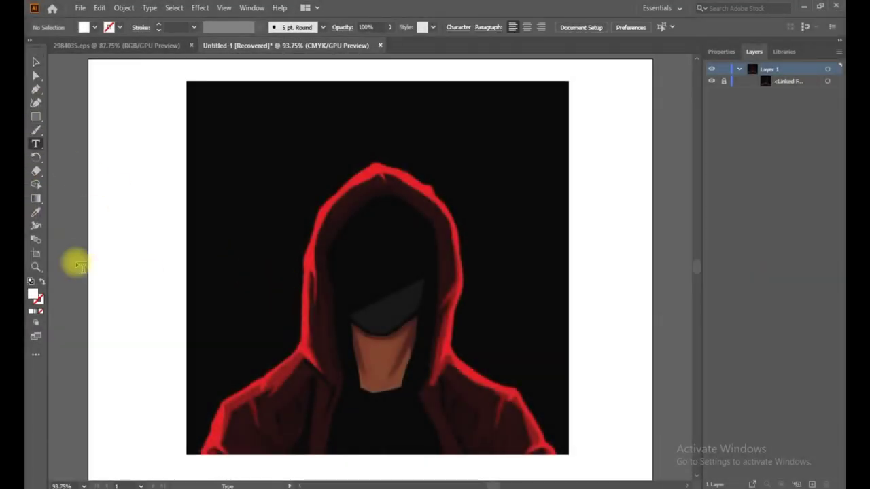
{"action": "left_click", "coordinate": [36, 89]}
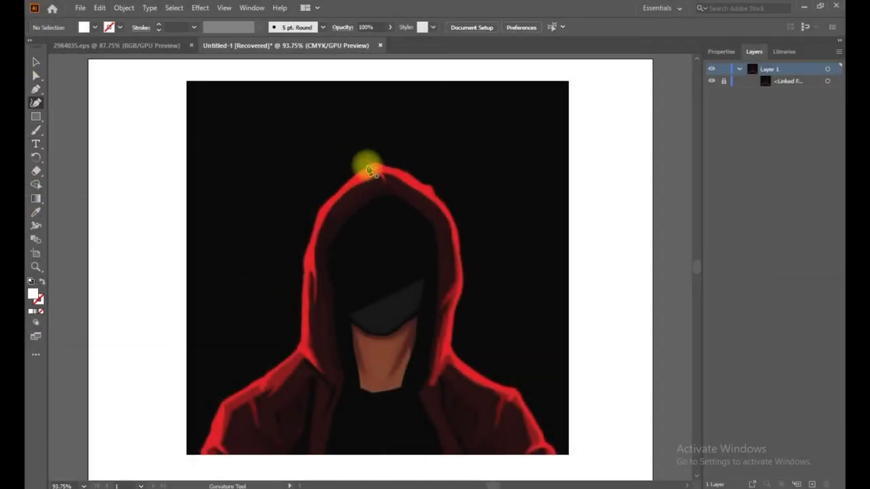
{"action": "left_click", "coordinate": [200, 451]}
{"action": "key", "text": "p"}
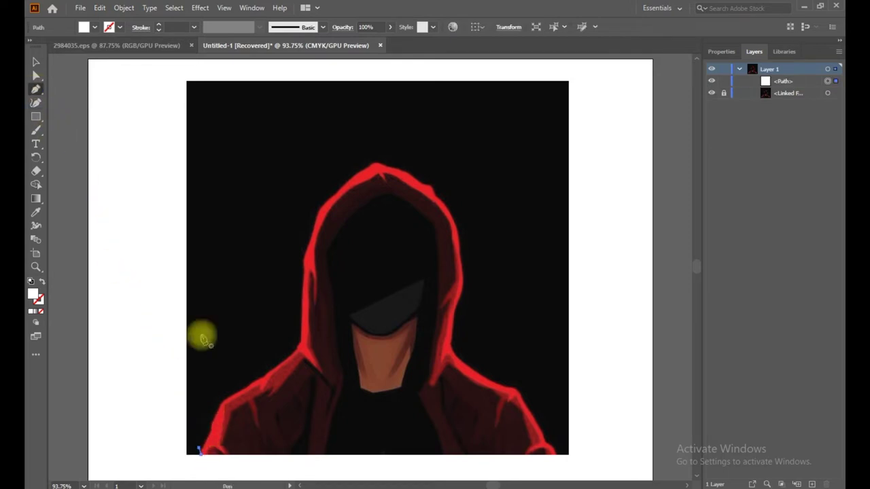
{"action": "left_click", "coordinate": [204, 451]}
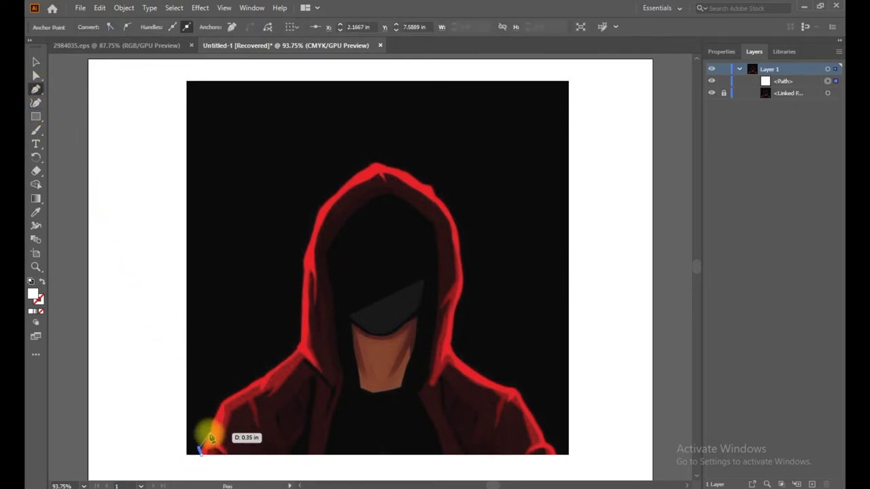
Step: Trace anchors up the hood's left edge to the red hood corner
{"action": "left_click", "coordinate": [221, 403]}
{"action": "left_click_drag", "start_coordinate": [251, 383], "coordinate": [268, 379]}
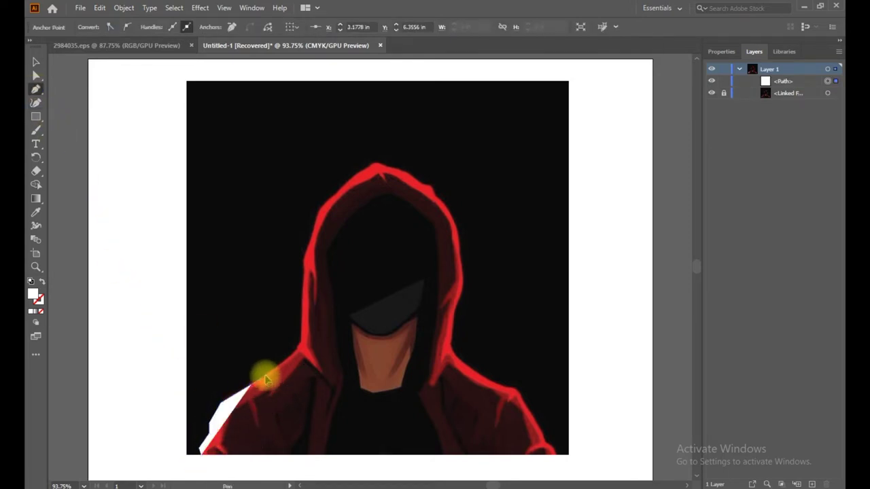
{"action": "left_click", "coordinate": [292, 349]}
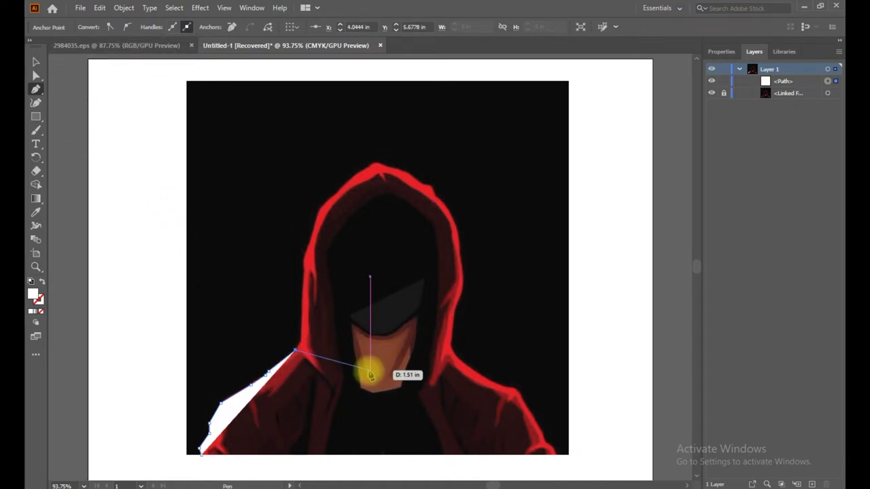
{"action": "key", "text": "ctrl+equal"}
{"action": "key", "text": "ctrl+equal"}
{"action": "left_click", "coordinate": [389, 235]}
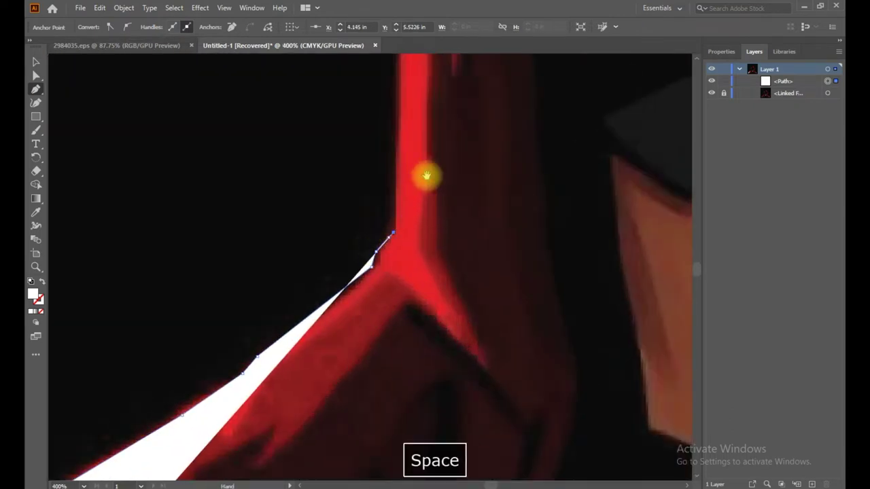
{"action": "left_click_drag", "start_coordinate": [423, 176], "coordinate": [316, 268]}
{"action": "left_click", "coordinate": [297, 62]}
{"action": "left_click_drag", "start_coordinate": [313, 156], "coordinate": [213, 480]}
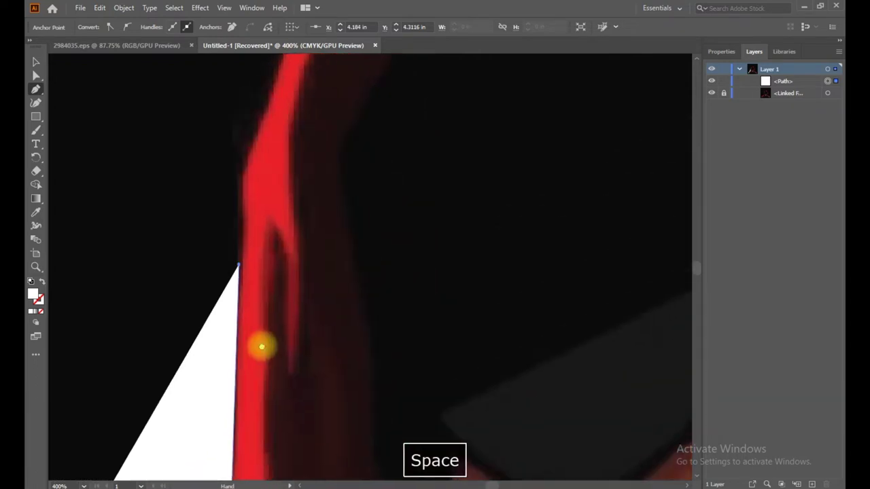
{"action": "left_click", "coordinate": [199, 297]}
Step: Continue the outline up the red edge toward the hood's peak
{"action": "left_click_drag", "start_coordinate": [225, 210], "coordinate": [190, 317]}
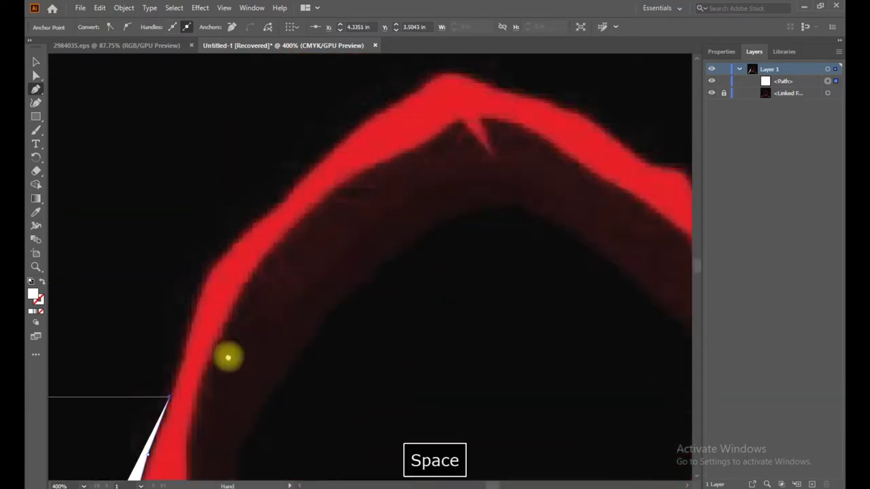
{"action": "left_click", "coordinate": [189, 314]}
{"action": "left_click", "coordinate": [196, 294]}
{"action": "left_click", "coordinate": [238, 247]}
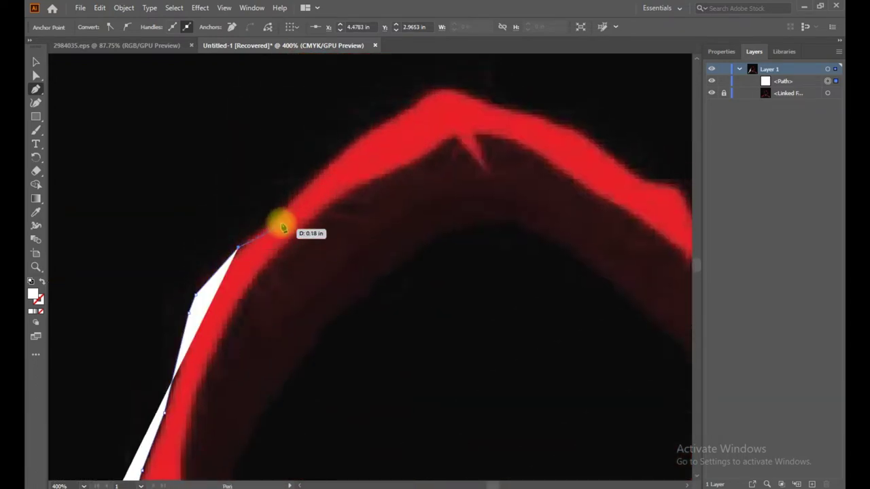
{"action": "left_click", "coordinate": [299, 187]}
{"action": "left_click", "coordinate": [354, 135]}
{"action": "left_click", "coordinate": [424, 90]}
Step: Trace the outline over the hood's crown and start down its right side
{"action": "mouse_move", "coordinate": [495, 155]}
{"action": "left_mouse_down"}
{"action": "mouse_move", "coordinate": [406, 216]}
{"action": "mouse_move", "coordinate": [378, 257]}
{"action": "left_mouse_up"}
{"action": "left_click", "coordinate": [329, 187]}
{"action": "left_click", "coordinate": [372, 201]}
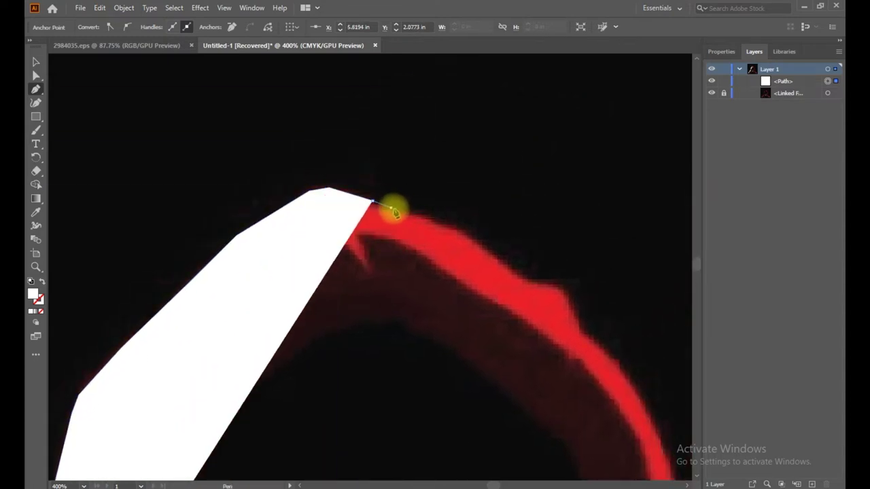
{"action": "left_click", "coordinate": [391, 207]}
{"action": "left_click", "coordinate": [422, 212]}
{"action": "left_click", "coordinate": [447, 222]}
{"action": "left_click", "coordinate": [519, 274]}
{"action": "left_click", "coordinate": [527, 280]}
{"action": "left_click", "coordinate": [560, 283]}
Step: Follow the hood's right red edge down to the neck corner
{"action": "left_click_drag", "start_coordinate": [582, 334], "coordinate": [337, 269]}
{"action": "left_click", "coordinate": [336, 265]}
{"action": "left_click", "coordinate": [378, 302]}
{"action": "left_click", "coordinate": [397, 334]}
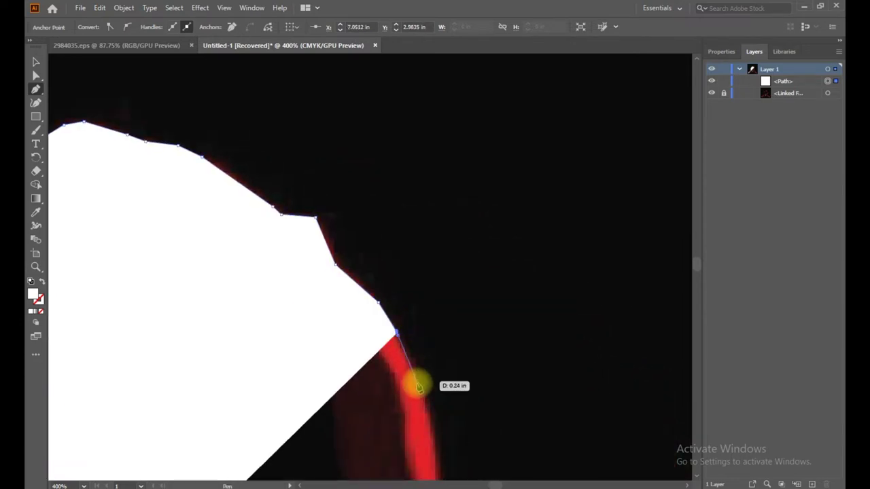
{"action": "left_click", "coordinate": [416, 385]}
{"action": "left_click_drag", "start_coordinate": [428, 435], "coordinate": [386, 260]}
{"action": "left_click", "coordinate": [387, 238]}
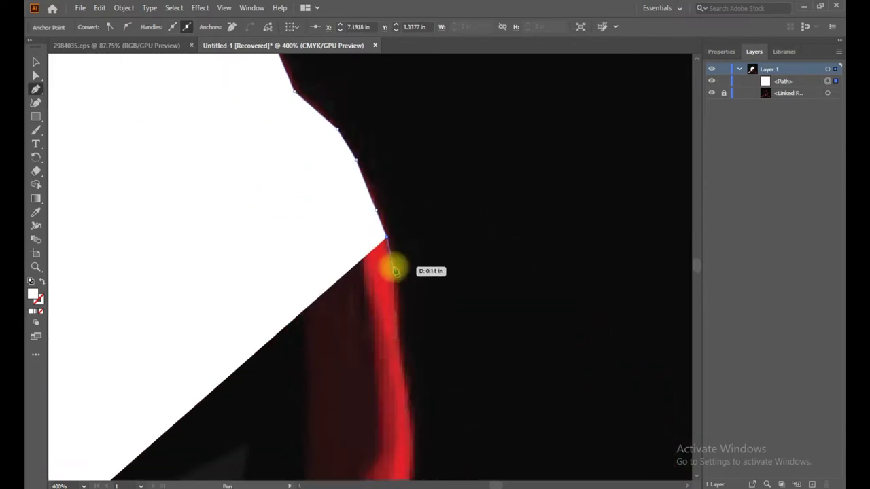
{"action": "left_click", "coordinate": [392, 267]}
{"action": "left_click", "coordinate": [410, 417]}
{"action": "left_click_drag", "start_coordinate": [388, 383], "coordinate": [388, 249]}
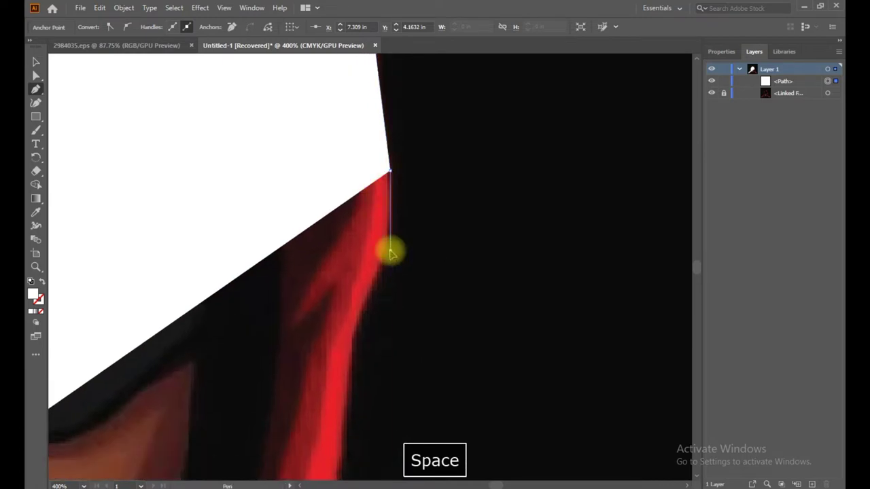
{"action": "left_click", "coordinate": [389, 250]}
{"action": "left_click", "coordinate": [360, 338]}
Step: Trace the outline along the shoulder curve to the shoulder bend
{"action": "left_click_drag", "start_coordinate": [360, 337], "coordinate": [349, 156]}
{"action": "left_click", "coordinate": [343, 171]}
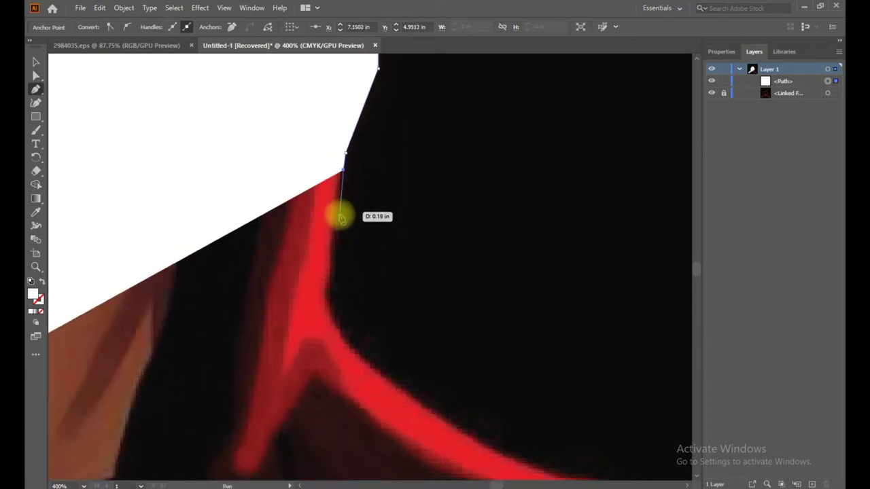
{"action": "left_click", "coordinate": [331, 293]}
{"action": "left_click", "coordinate": [336, 313]}
{"action": "left_click", "coordinate": [340, 329]}
{"action": "left_click_drag", "start_coordinate": [355, 365], "coordinate": [234, 229]}
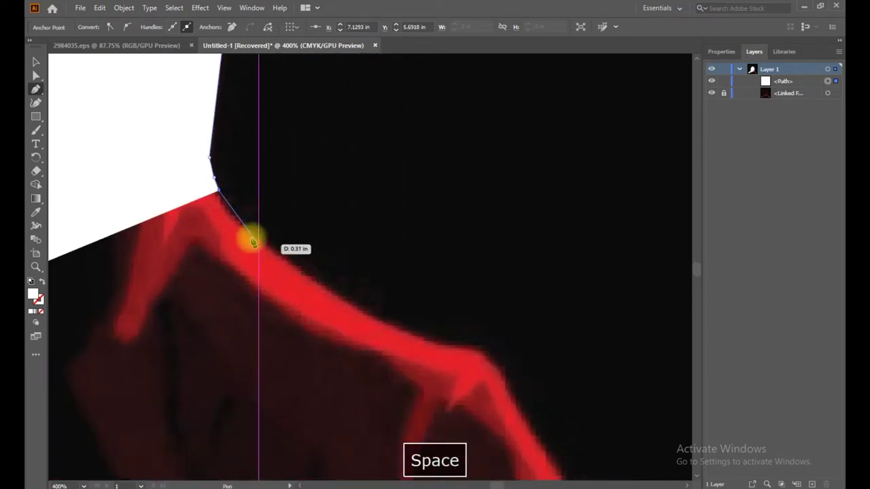
{"action": "left_click", "coordinate": [239, 219]}
{"action": "left_click", "coordinate": [276, 250]}
{"action": "left_click", "coordinate": [314, 279]}
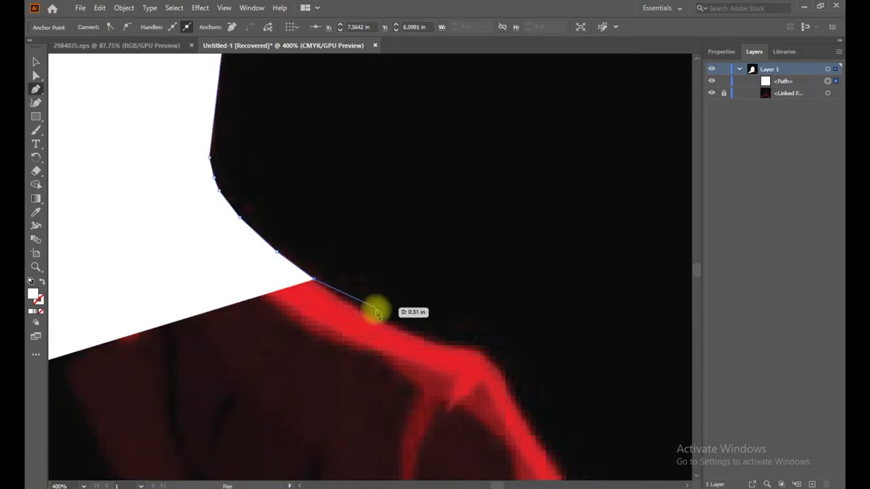
{"action": "left_click", "coordinate": [377, 318]}
{"action": "left_click", "coordinate": [431, 341]}
{"action": "left_click", "coordinate": [479, 346]}
Step: Finish the outline down the shoulder slope to the image's bottom edge
{"action": "left_click_drag", "start_coordinate": [456, 394], "coordinate": [326, 282]}
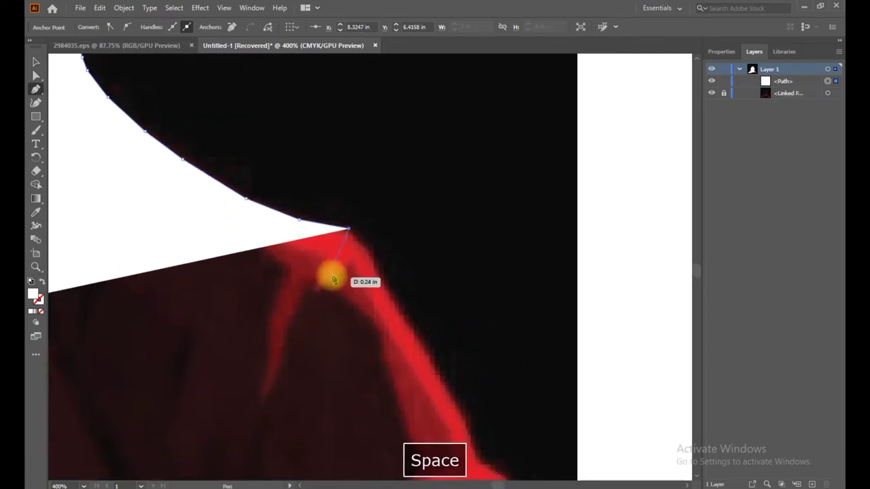
{"action": "left_click", "coordinate": [363, 240]}
{"action": "left_click", "coordinate": [412, 334]}
{"action": "left_click", "coordinate": [461, 412]}
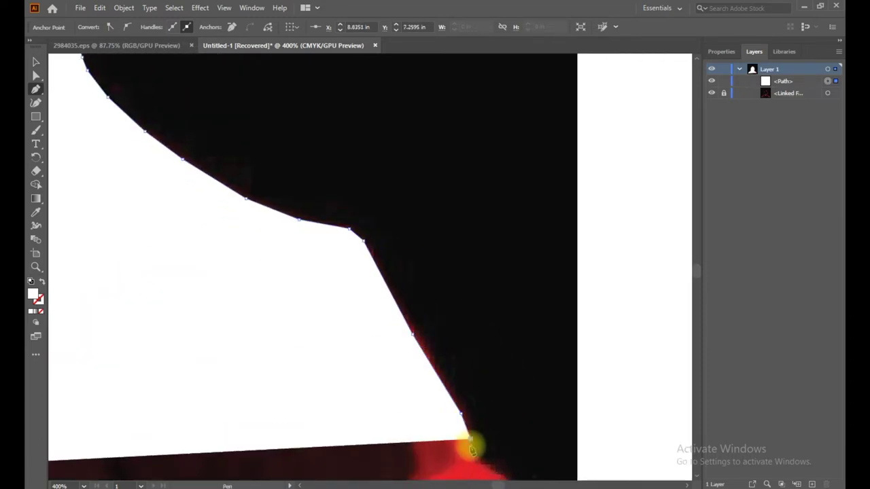
{"action": "left_click", "coordinate": [474, 454]}
{"action": "left_click_drag", "start_coordinate": [487, 464], "coordinate": [385, 355]}
{"action": "left_click", "coordinate": [394, 364]}
{"action": "left_click", "coordinate": [412, 375]}
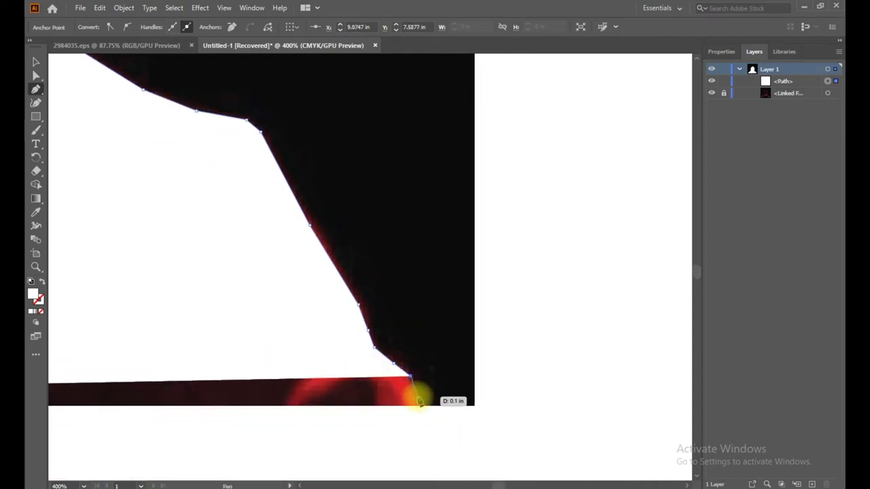
{"action": "left_click", "coordinate": [417, 397]}
{"action": "left_click", "coordinate": [420, 405]}
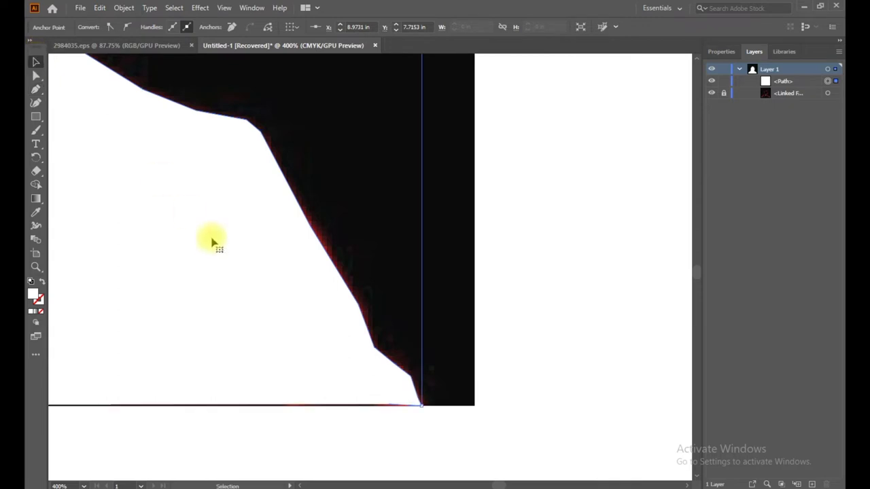
Step: Set the hood outline's fill to None so the red artwork shows through
{"action": "key", "text": "v"}
{"action": "left_click", "coordinate": [84, 28]}
{"action": "left_click", "coordinate": [32, 47]}
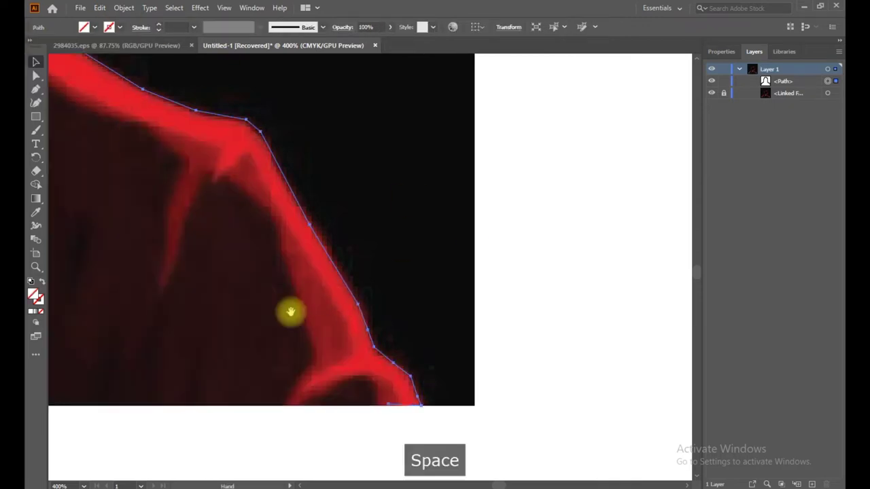
{"action": "left_click_drag", "start_coordinate": [289, 310], "coordinate": [410, 237]}
{"action": "left_click", "coordinate": [36, 103]}
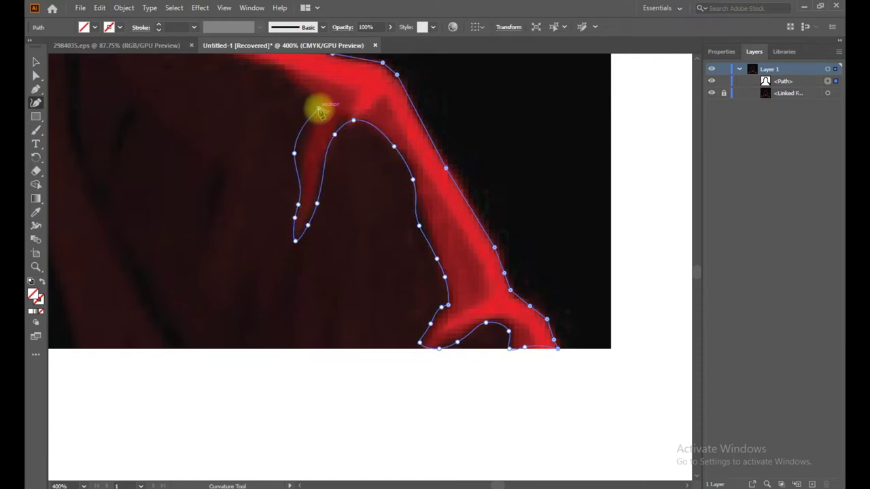
Step: Trace curve points along the hood's inner rim and around its notch
{"action": "left_click", "coordinate": [319, 110]}
{"action": "left_click_drag", "start_coordinate": [319, 112], "coordinate": [434, 205]}
{"action": "left_click", "coordinate": [388, 165]}
{"action": "left_click", "coordinate": [347, 157]}
{"action": "left_click", "coordinate": [293, 126]}
{"action": "left_click", "coordinate": [229, 64]}
{"action": "left_click_drag", "start_coordinate": [227, 109], "coordinate": [467, 330]}
{"action": "left_click", "coordinate": [449, 272]}
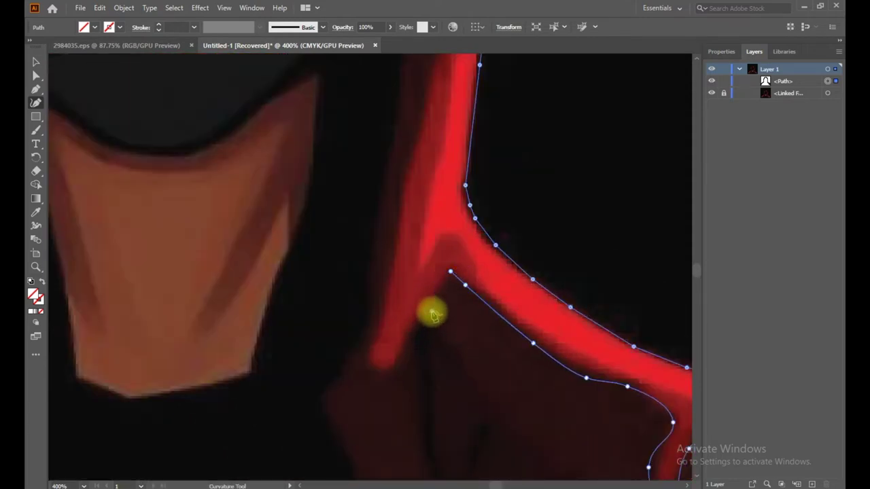
{"action": "left_click", "coordinate": [432, 312]}
{"action": "left_click", "coordinate": [389, 375]}
{"action": "left_click", "coordinate": [360, 352]}
{"action": "left_click", "coordinate": [371, 330]}
Step: Continue up the inner rim beside the face, hooking back around the notch
{"action": "left_click", "coordinate": [398, 223]}
{"action": "left_click", "coordinate": [410, 153]}
{"action": "left_click_drag", "start_coordinate": [417, 140], "coordinate": [380, 360]}
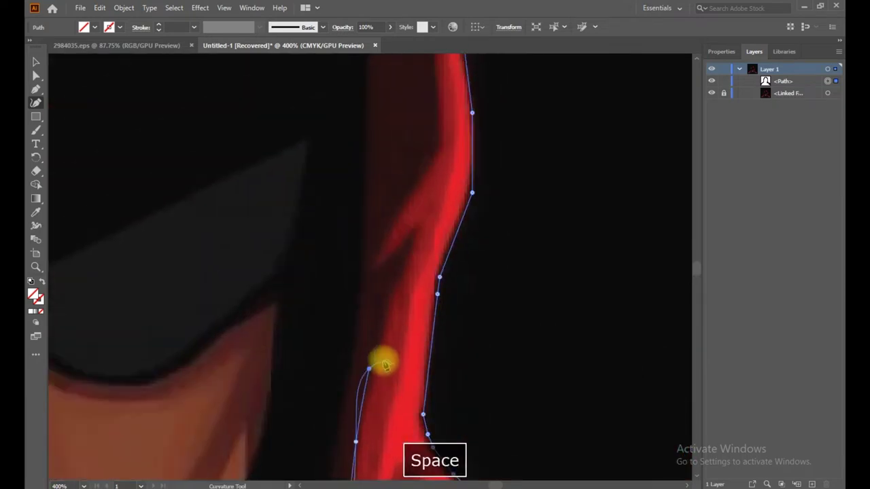
{"action": "left_click", "coordinate": [412, 241]}
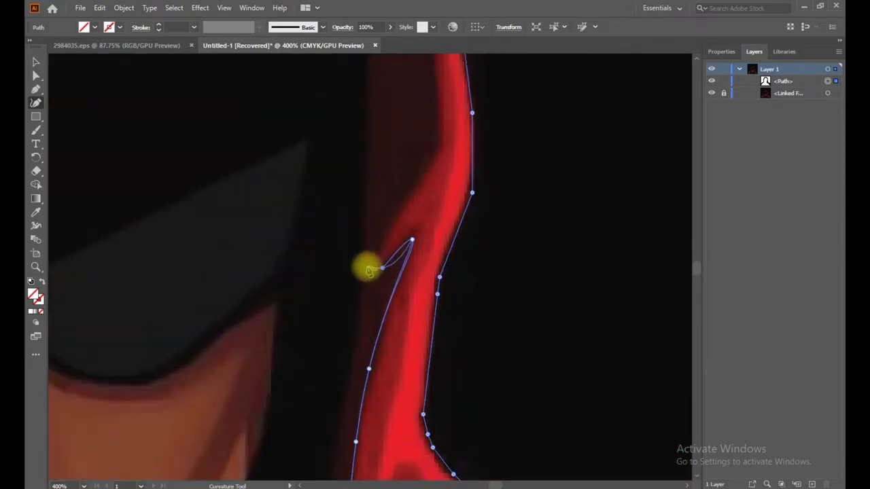
{"action": "left_click", "coordinate": [367, 268]}
{"action": "left_click_drag", "start_coordinate": [431, 159], "coordinate": [491, 384]}
{"action": "left_click", "coordinate": [491, 382]}
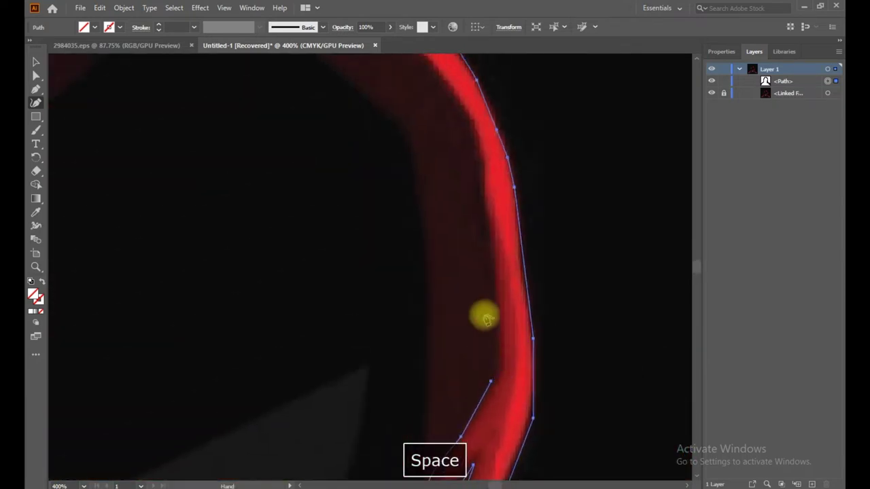
{"action": "left_click", "coordinate": [494, 280]}
{"action": "left_click", "coordinate": [485, 210]}
{"action": "left_click", "coordinate": [474, 156]}
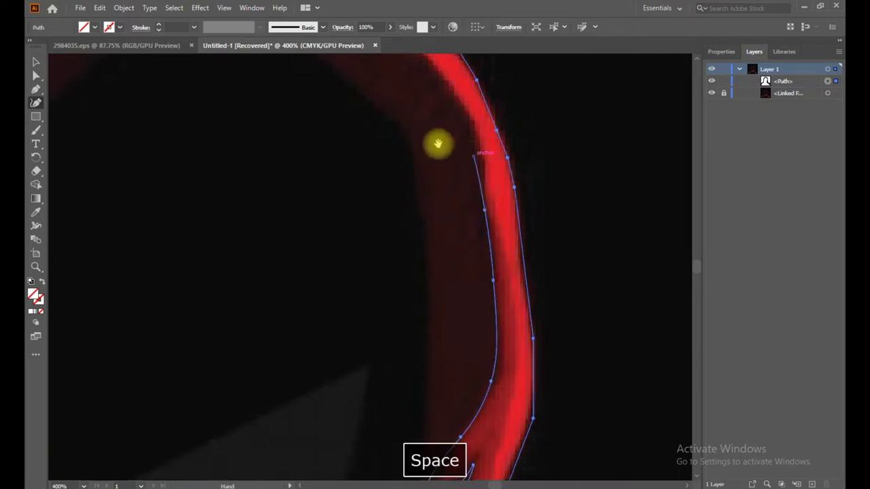
{"action": "left_click_drag", "start_coordinate": [456, 146], "coordinate": [569, 353]}
{"action": "left_click", "coordinate": [498, 260]}
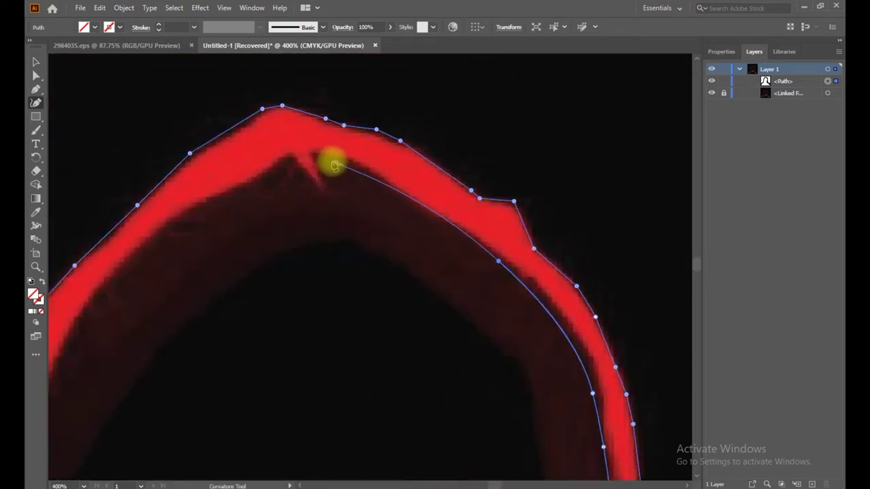
{"action": "left_click", "coordinate": [358, 168]}
{"action": "left_click", "coordinate": [341, 157]}
{"action": "left_click", "coordinate": [313, 156]}
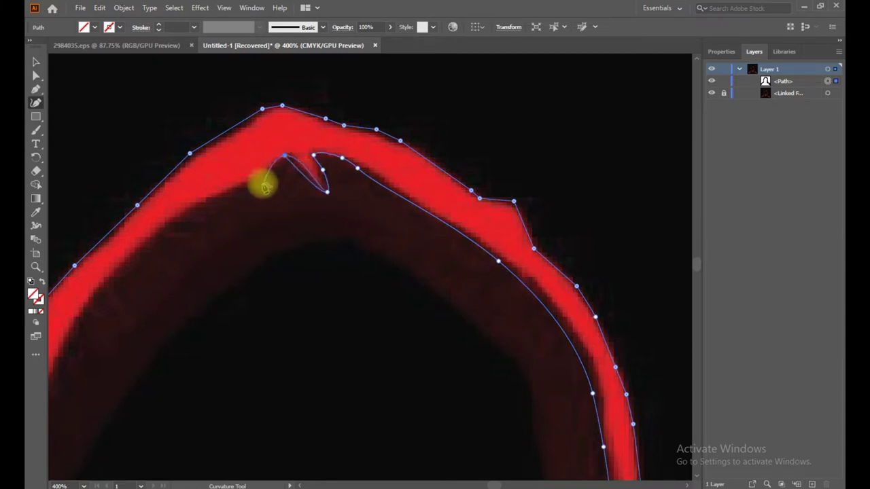
Step: Trace the path down the rim's inner edge and around the hood's inner fold
{"action": "left_click", "coordinate": [204, 204]}
{"action": "left_click", "coordinate": [171, 225]}
{"action": "left_click_drag", "start_coordinate": [170, 225], "coordinate": [397, 93]}
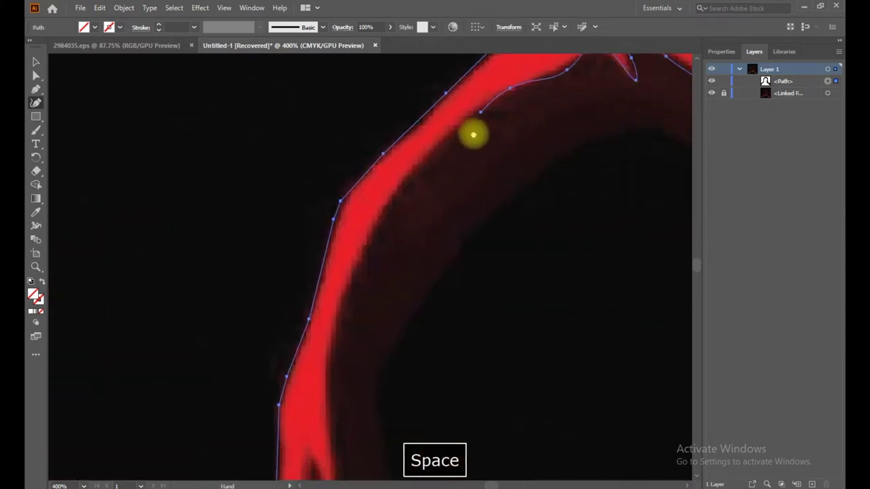
{"action": "left_click", "coordinate": [314, 180]}
{"action": "left_click", "coordinate": [269, 273]}
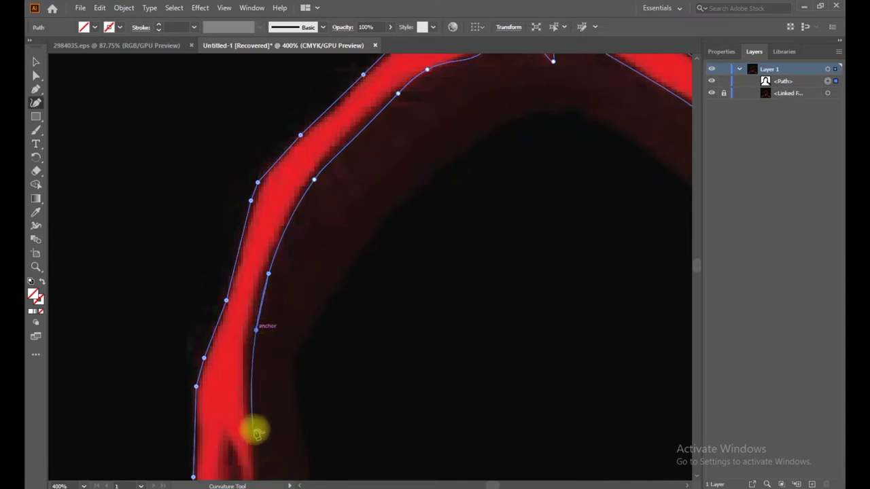
{"action": "left_click", "coordinate": [257, 432]}
{"action": "left_click_drag", "start_coordinate": [291, 430], "coordinate": [329, 143]}
{"action": "left_click", "coordinate": [289, 294]}
{"action": "left_click", "coordinate": [282, 315]}
{"action": "left_click", "coordinate": [275, 218]}
{"action": "left_click", "coordinate": [272, 169]}
{"action": "left_click", "coordinate": [262, 142]}
{"action": "left_click", "coordinate": [264, 343]}
{"action": "left_click", "coordinate": [269, 454]}
{"action": "left_click_drag", "start_coordinate": [268, 453], "coordinate": [306, 185]}
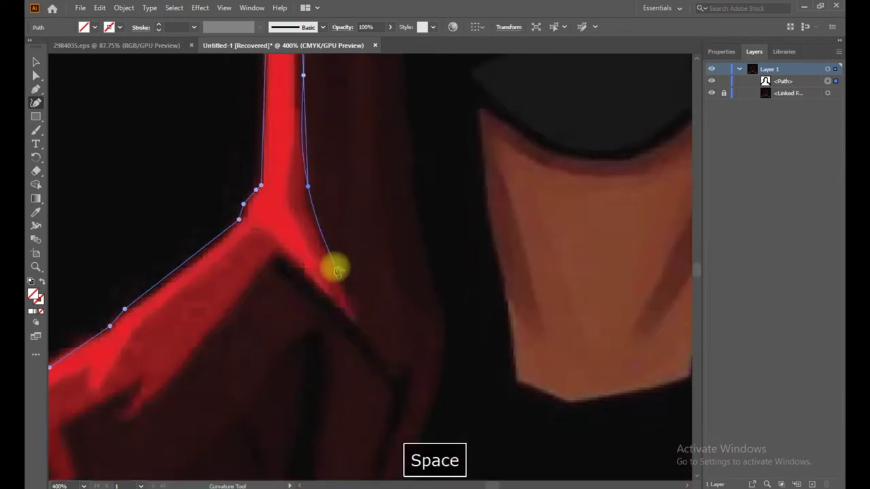
Step: Trace the lower fold and spiky shoulder fold down to the artboard bottom
{"action": "left_click", "coordinate": [367, 338]}
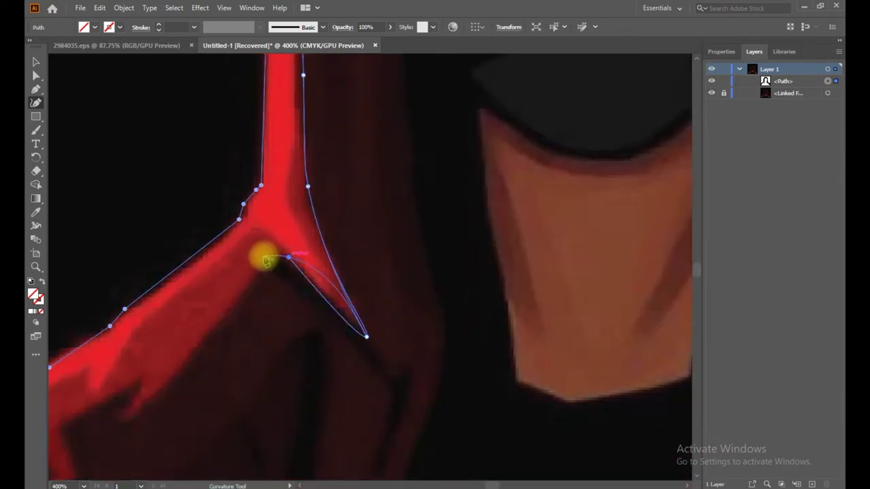
{"action": "left_click", "coordinate": [281, 253]}
{"action": "left_click", "coordinate": [255, 281]}
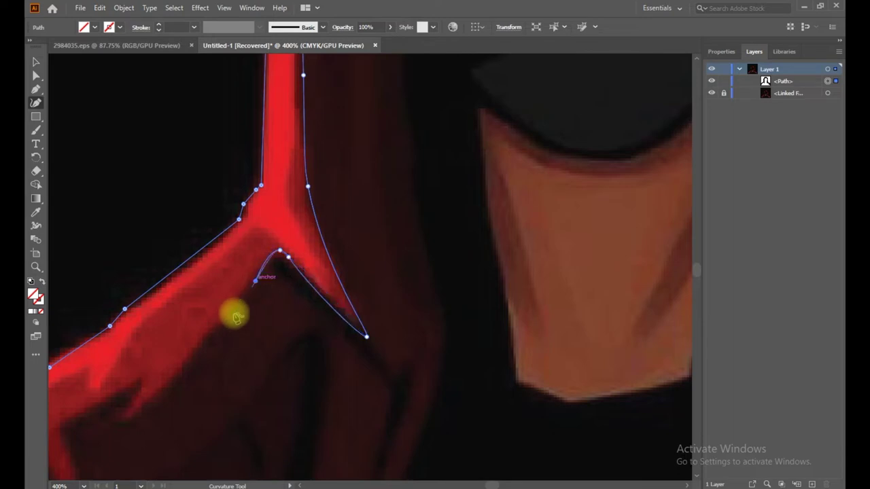
{"action": "left_click", "coordinate": [136, 415]}
{"action": "left_click", "coordinate": [63, 426]}
{"action": "left_click_drag", "start_coordinate": [189, 413], "coordinate": [249, 129]}
{"action": "left_click", "coordinate": [175, 145]}
{"action": "left_click", "coordinate": [182, 246]}
{"action": "left_click", "coordinate": [158, 199]}
{"action": "left_click", "coordinate": [157, 158]}
{"action": "left_click", "coordinate": [136, 129]}
{"action": "left_click", "coordinate": [71, 168]}
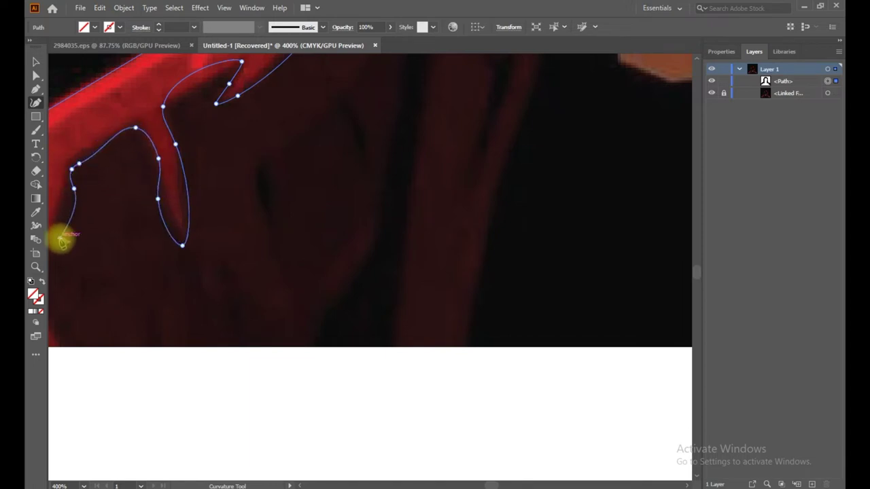
{"action": "left_click_drag", "start_coordinate": [62, 241], "coordinate": [202, 151]}
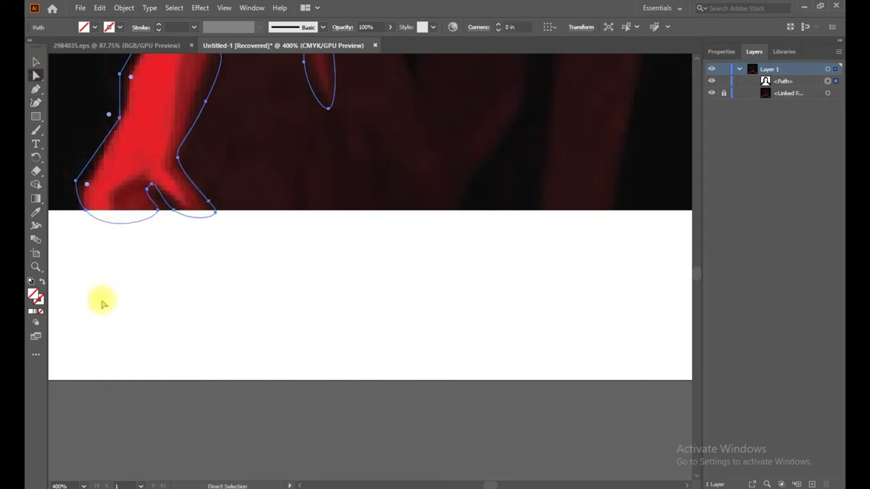
Step: Pull the rim path's bottom anchors and curved bottom segment onto the artboard edge
{"action": "key", "text": "a"}
{"action": "left_click_drag", "start_coordinate": [85, 211], "coordinate": [86, 210]}
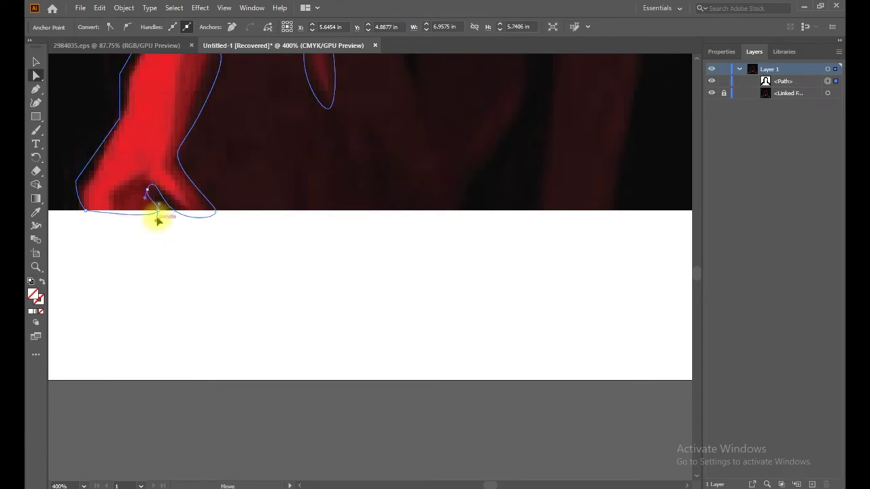
{"action": "left_click", "coordinate": [186, 219]}
{"action": "left_click_drag", "start_coordinate": [174, 213], "coordinate": [216, 216]}
{"action": "left_click", "coordinate": [214, 219]}
Step: Move the finger-like shoulder fold's tip down to match the red spike
{"action": "scroll", "coordinate": [224, 214], "scroll_direction": "up", "scroll_amount": 3}
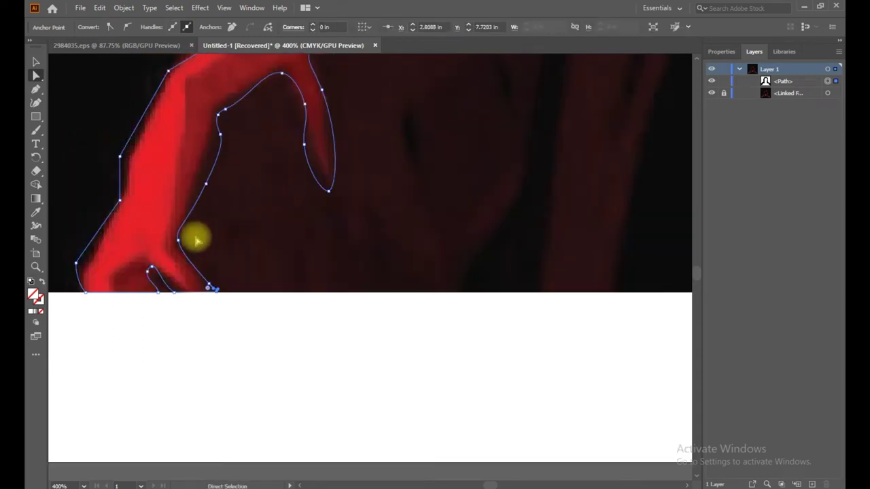
{"action": "scroll", "coordinate": [229, 213], "scroll_direction": "up", "scroll_amount": 2}
{"action": "left_click", "coordinate": [308, 234]}
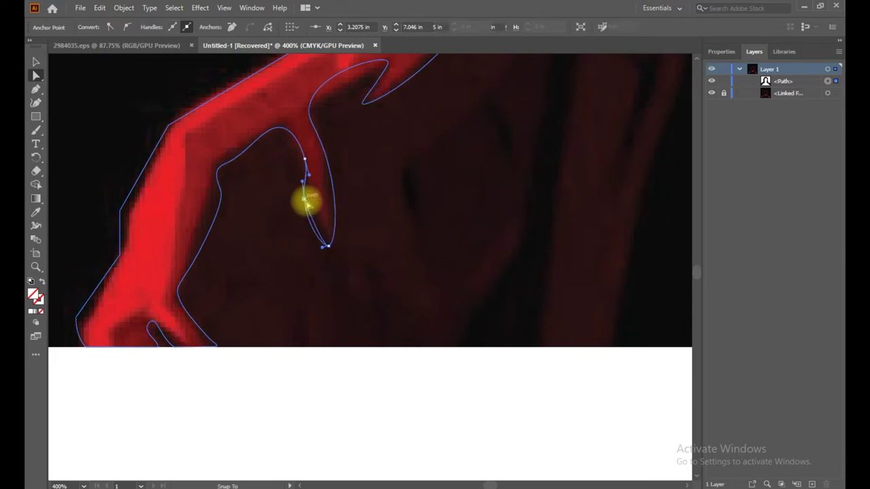
{"action": "left_click", "coordinate": [326, 246]}
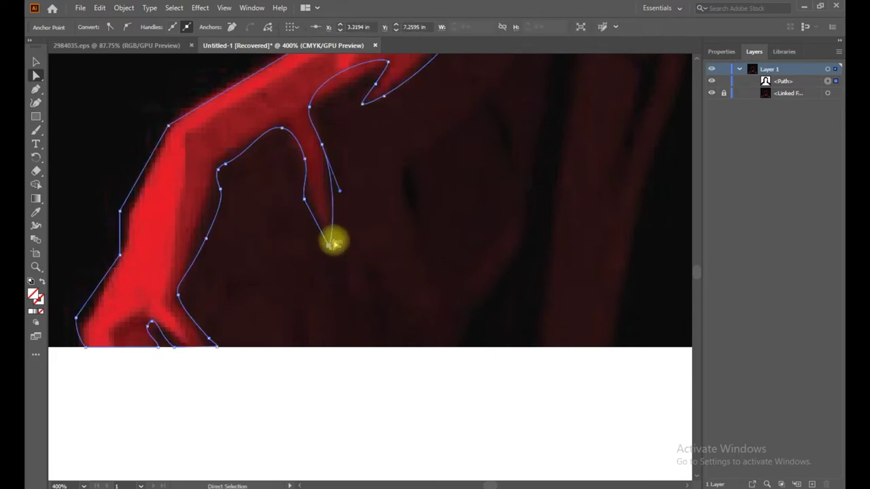
{"action": "scroll", "coordinate": [399, 196], "scroll_direction": "up", "scroll_amount": 2}
{"action": "left_click_drag", "start_coordinate": [312, 141], "coordinate": [301, 179]}
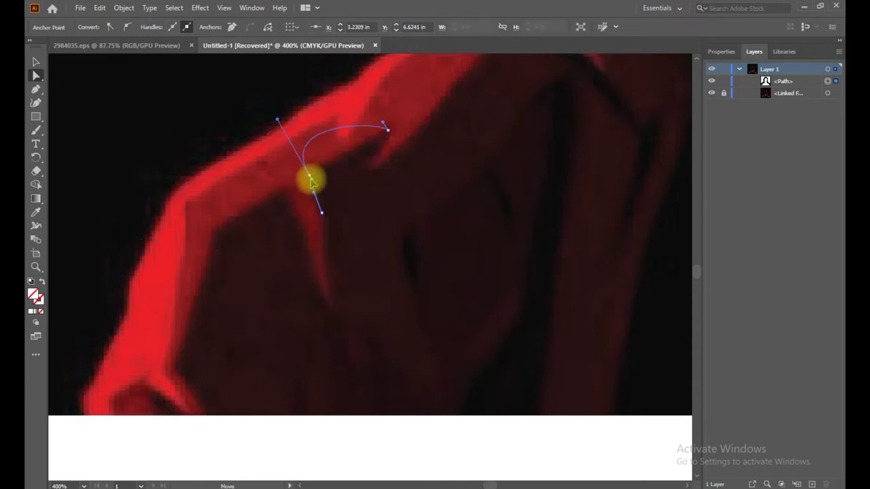
Step: Deselect, pan over the hood, check the rim path's fill swatches, and fit the artboard
{"action": "left_click", "coordinate": [502, 213]}
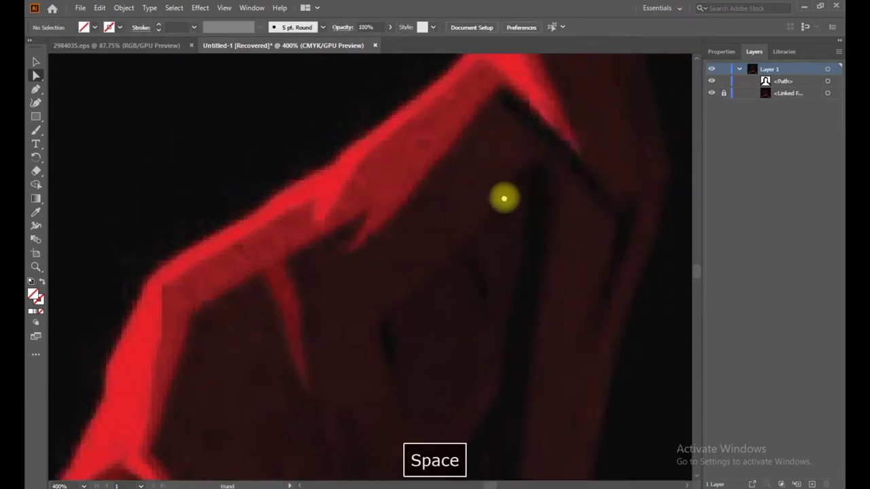
{"action": "left_click_drag", "start_coordinate": [502, 213], "coordinate": [418, 268]}
{"action": "left_click", "coordinate": [36, 61]}
{"action": "mouse_move", "coordinate": [210, 97]}
{"action": "left_mouse_down"}
{"action": "mouse_move", "coordinate": [417, 268]}
{"action": "mouse_move", "coordinate": [384, 248]}
{"action": "left_mouse_up"}
{"action": "left_click", "coordinate": [120, 27]}
{"action": "left_click", "coordinate": [444, 288]}
{"action": "key", "text": "ctrl+0"}
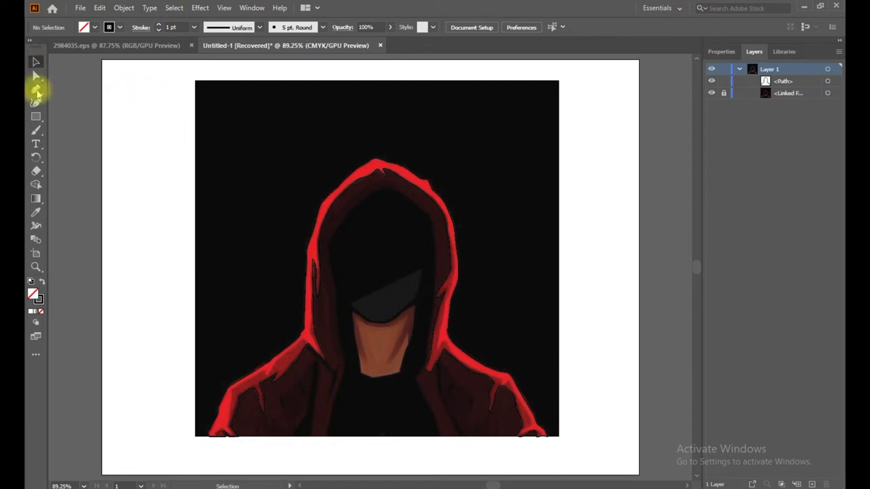
Step: Draw a rectangle over the lower artwork and add a curve point on its edge
{"action": "left_click_drag", "start_coordinate": [202, 140], "coordinate": [558, 437]}
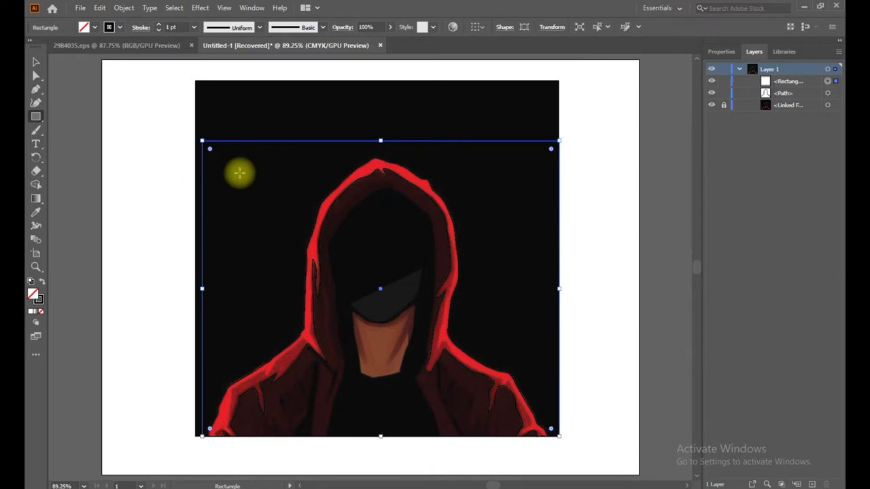
{"action": "key", "text": "ctrl+equal"}
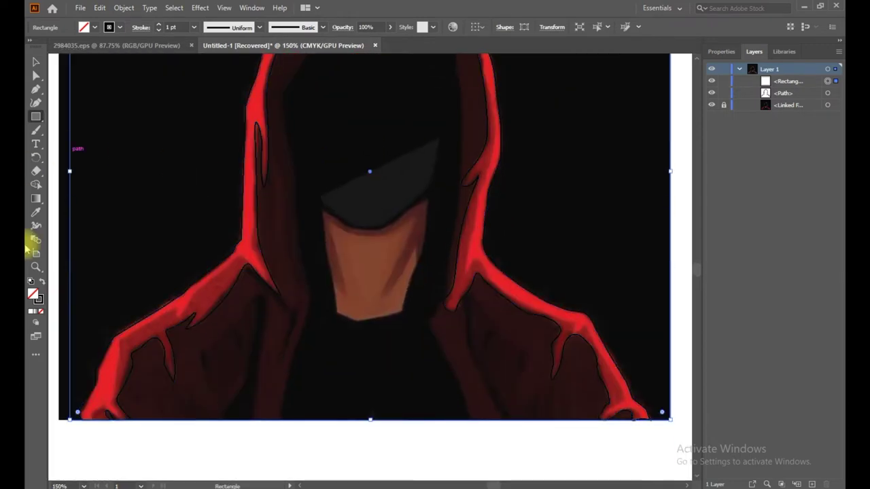
{"action": "scroll", "coordinate": [278, 310], "scroll_direction": "down", "scroll_amount": 1}
{"action": "left_click", "coordinate": [36, 102]}
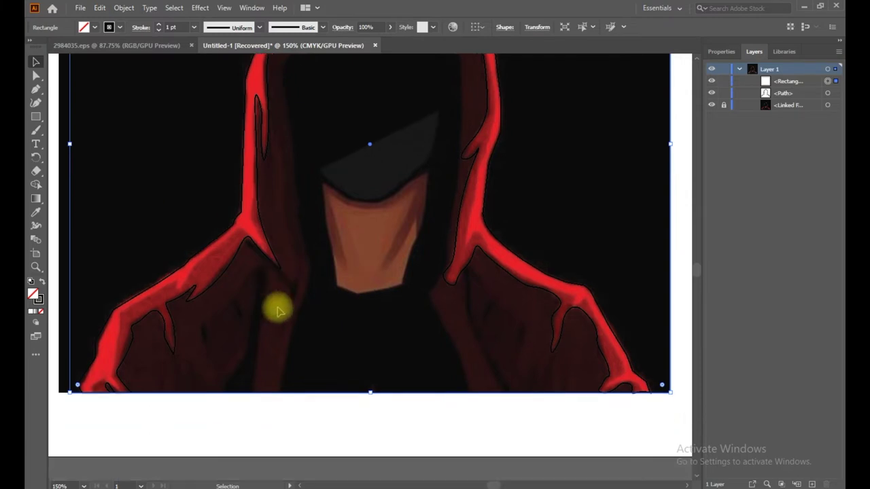
{"action": "left_click", "coordinate": [288, 343]}
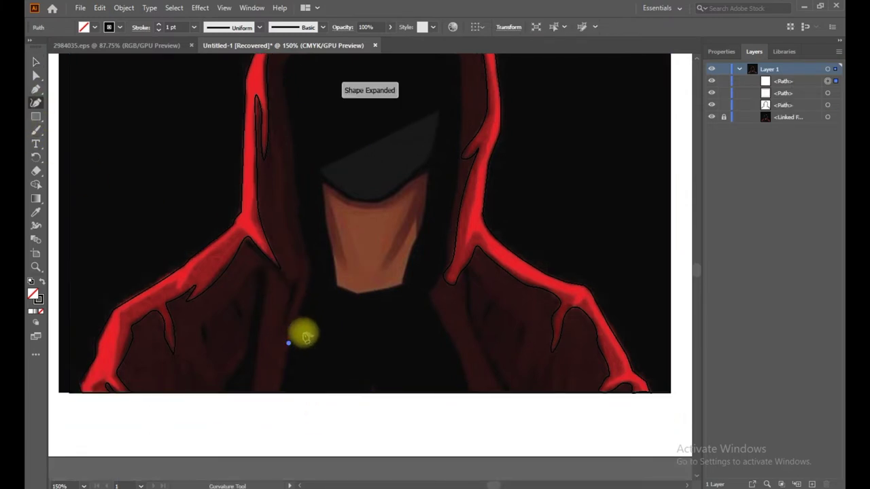
Step: Undo the rectangle conversion and start the Curvature trace up the opening's left edge
{"action": "key", "text": "ctrl+z"}
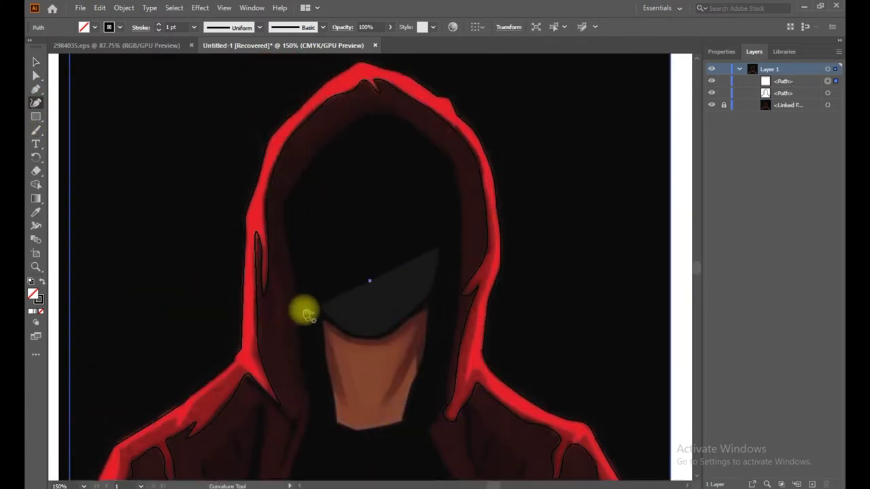
{"action": "scroll", "coordinate": [297, 328], "scroll_direction": "down", "scroll_amount": 1}
{"action": "left_click", "coordinate": [275, 360]}
{"action": "left_click", "coordinate": [281, 339]}
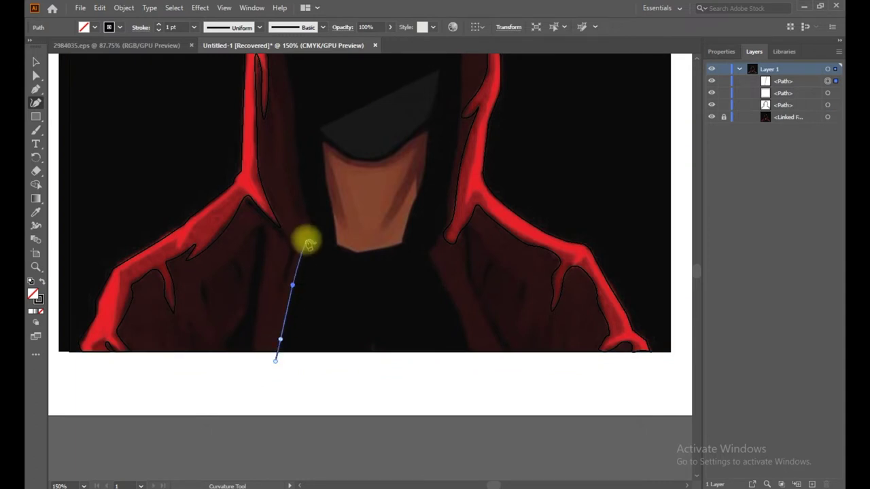
{"action": "left_click", "coordinate": [295, 143]}
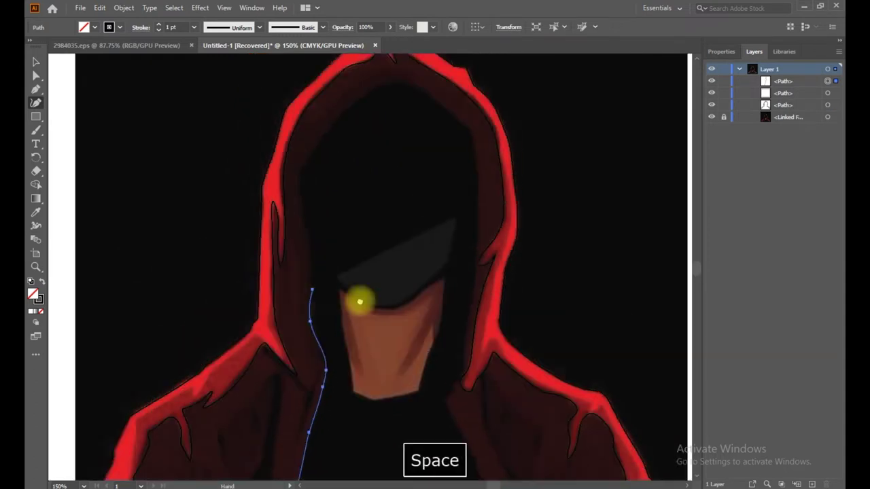
{"action": "left_click_drag", "start_coordinate": [295, 143], "coordinate": [291, 301]}
{"action": "left_click", "coordinate": [293, 301]}
{"action": "left_click", "coordinate": [318, 244]}
Step: Continue the trace across the hood top and down the opening's right edge
{"action": "left_click", "coordinate": [384, 198]}
{"action": "left_click", "coordinate": [463, 250]}
{"action": "left_click_drag", "start_coordinate": [469, 340], "coordinate": [453, 138]}
{"action": "left_click", "coordinate": [446, 184]}
{"action": "left_click", "coordinate": [435, 278]}
{"action": "left_click", "coordinate": [417, 314]}
{"action": "left_click", "coordinate": [460, 398]}
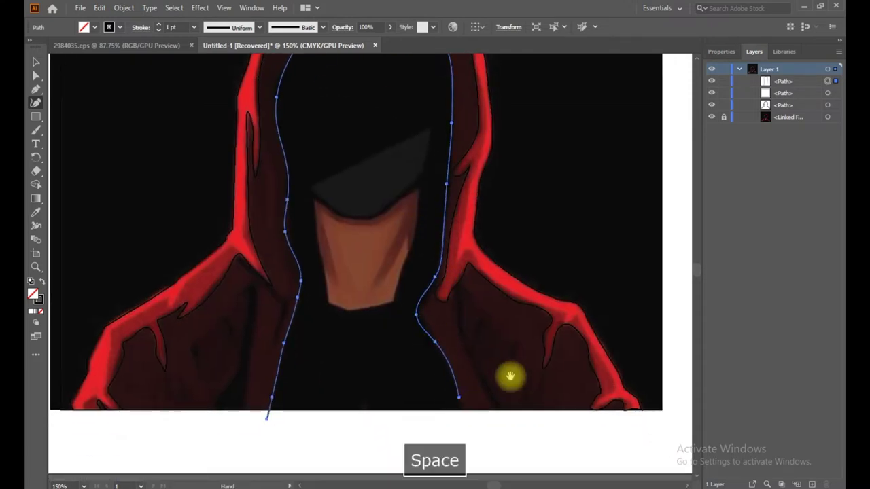
Step: Close the path at its start point and pan back over the hood and face
{"action": "left_click_drag", "start_coordinate": [508, 374], "coordinate": [380, 162]}
{"action": "left_click", "coordinate": [335, 209]}
{"action": "left_click_drag", "start_coordinate": [365, 201], "coordinate": [365, 365]}
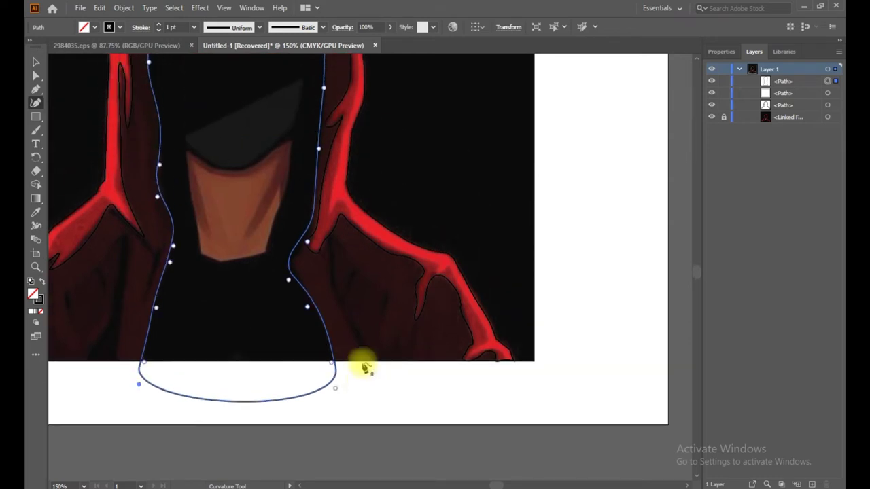
{"action": "left_click_drag", "start_coordinate": [353, 297], "coordinate": [472, 350]}
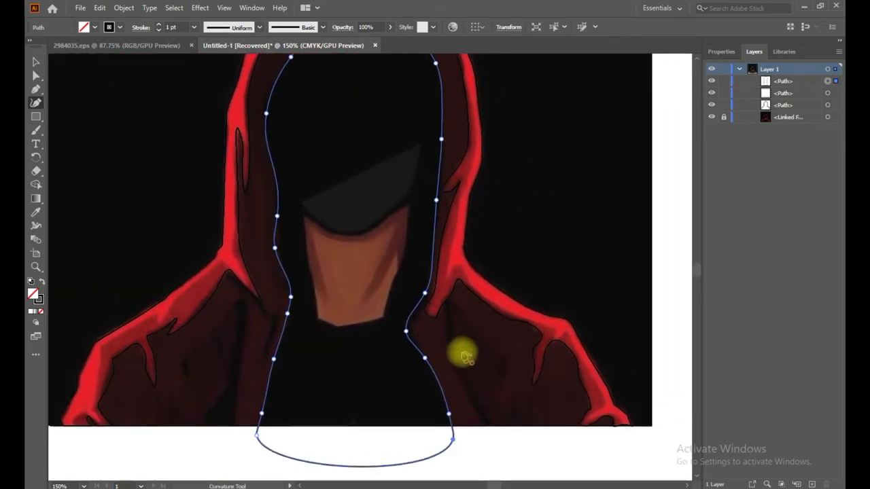
{"action": "scroll", "coordinate": [449, 351], "scroll_direction": "up", "scroll_amount": 3}
{"action": "scroll", "coordinate": [381, 367], "scroll_direction": "down", "scroll_amount": 1}
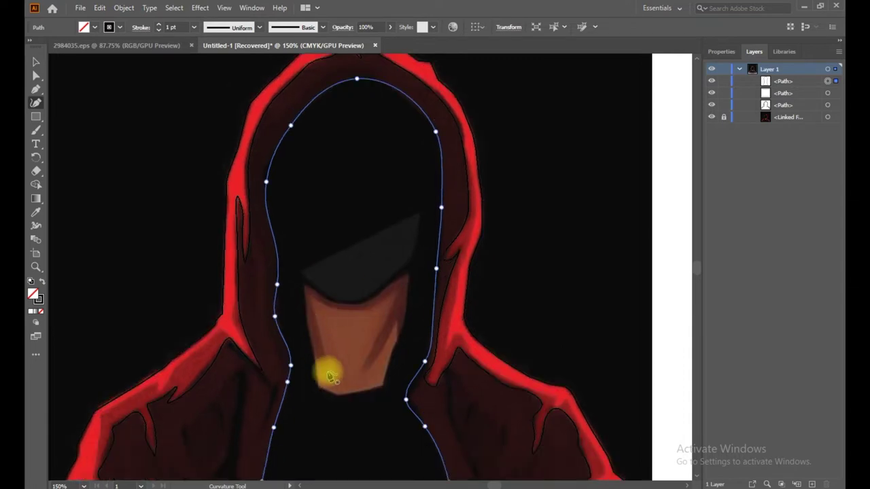
Step: Draw a rectangle over the lower face and taper it by moving its corners
{"action": "left_click", "coordinate": [36, 117]}
{"action": "left_click_drag", "start_coordinate": [303, 286], "coordinate": [385, 389]}
{"action": "left_click", "coordinate": [38, 76]}
{"action": "left_click_drag", "start_coordinate": [384, 286], "coordinate": [408, 274]}
{"action": "left_click_drag", "start_coordinate": [304, 389], "coordinate": [318, 391]}
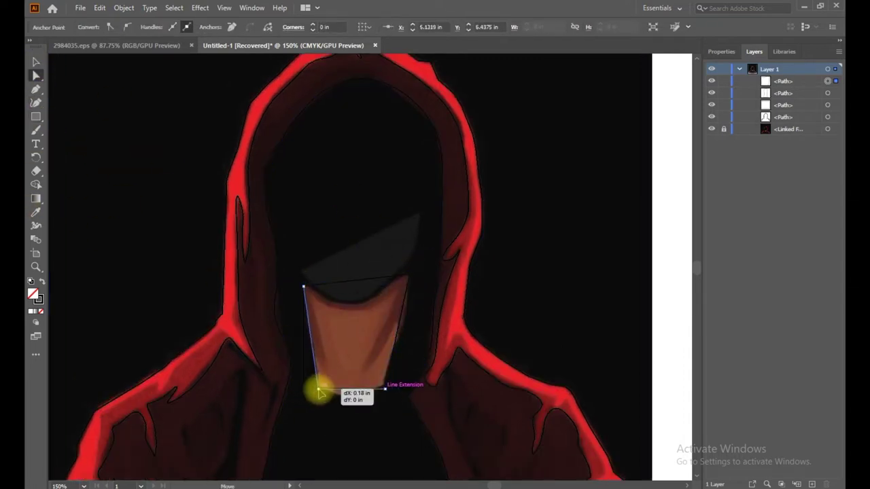
Step: Add a top-edge point, pull it into a notch, and dip the bottom edge
{"action": "left_click", "coordinate": [36, 89]}
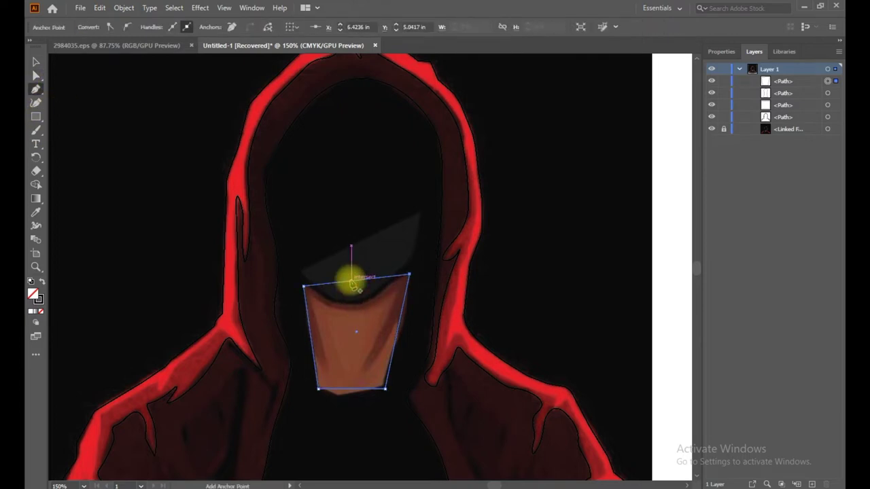
{"action": "left_click_drag", "start_coordinate": [350, 284], "coordinate": [333, 392]}
{"action": "left_click", "coordinate": [36, 62]}
{"action": "left_click_drag", "start_coordinate": [355, 284], "coordinate": [349, 311]}
{"action": "left_click_drag", "start_coordinate": [345, 396], "coordinate": [386, 389]}
Step: Add an anchor on the face shape's right edge and nudge it to the skin edge
{"action": "left_click", "coordinate": [35, 92]}
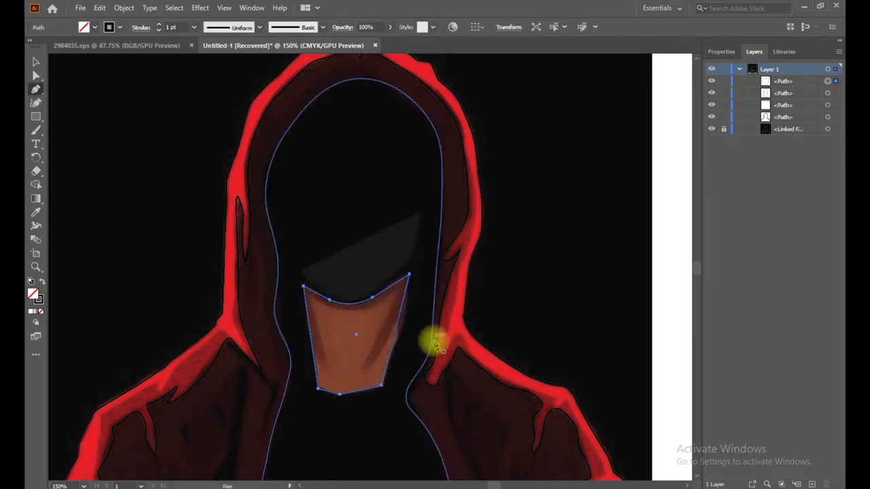
{"action": "left_click", "coordinate": [400, 324]}
{"action": "left_click_drag", "start_coordinate": [397, 329], "coordinate": [408, 320]}
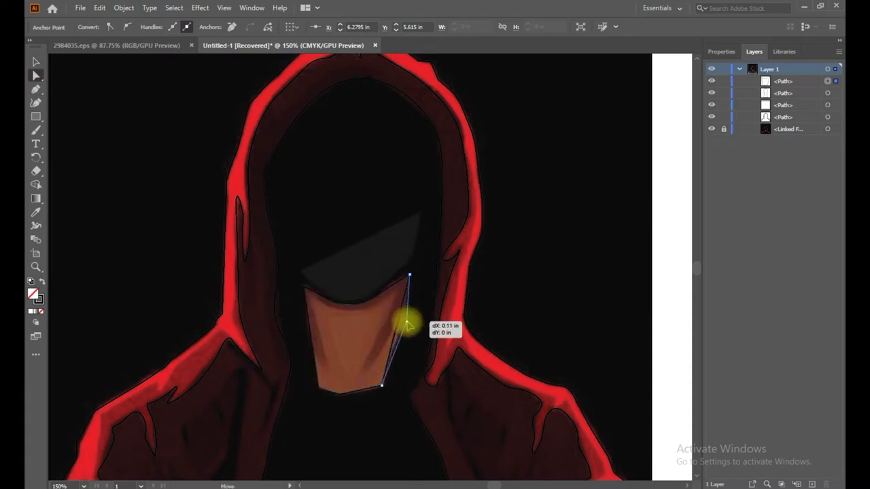
{"action": "left_click", "coordinate": [411, 336]}
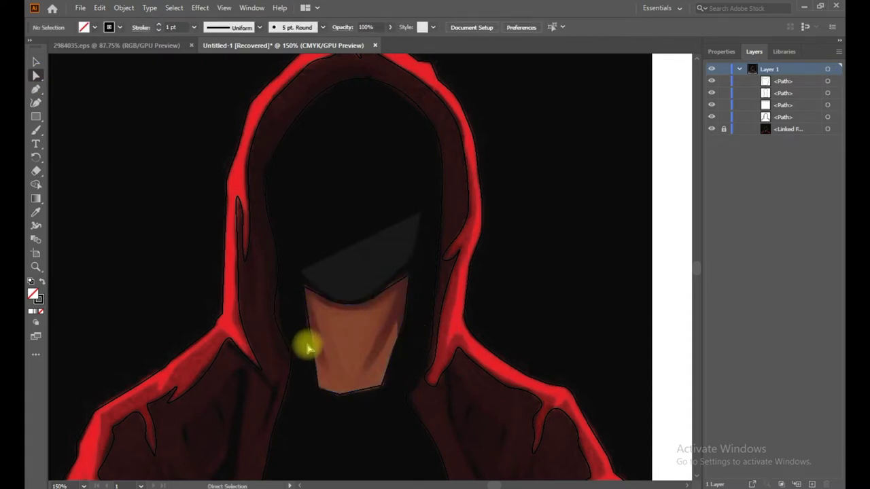
{"action": "left_click", "coordinate": [36, 116]}
Step: Draw a rectangle over the face opening and move its corners onto the hood and shade edges
{"action": "left_click_drag", "start_coordinate": [308, 127], "coordinate": [412, 260]}
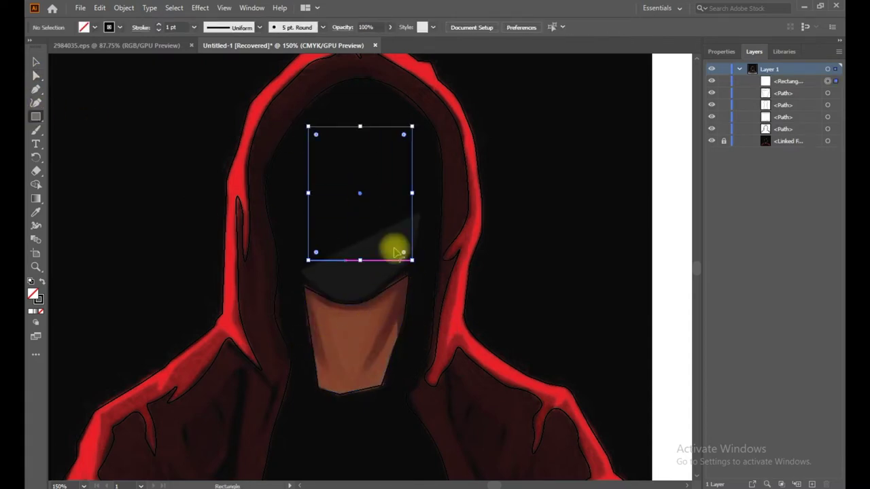
{"action": "left_click", "coordinate": [35, 82]}
{"action": "left_click_drag", "start_coordinate": [308, 261], "coordinate": [291, 264]}
{"action": "left_click_drag", "start_coordinate": [412, 261], "coordinate": [412, 259]}
{"action": "left_click_drag", "start_coordinate": [308, 127], "coordinate": [291, 138]}
{"action": "left_click_drag", "start_coordinate": [412, 125], "coordinate": [426, 153]}
Step: Arch the opening's top edge up into a smooth curve toward the hood top
{"action": "left_click", "coordinate": [36, 102]}
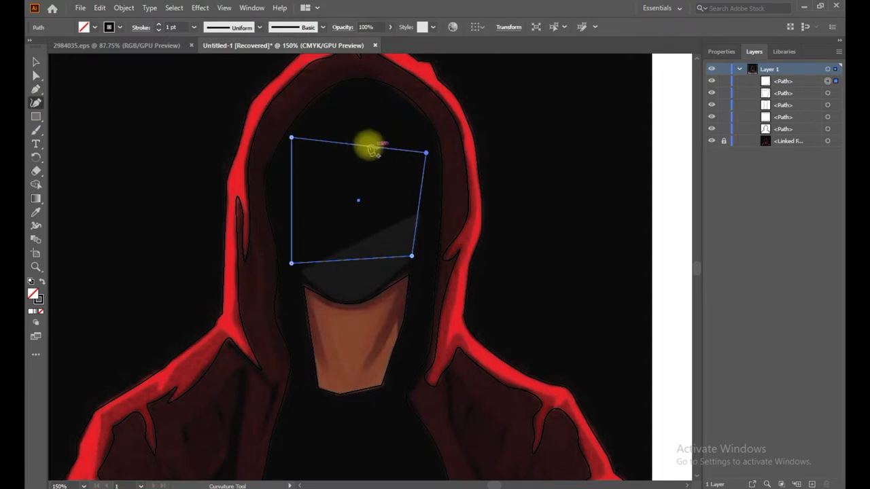
{"action": "left_click", "coordinate": [348, 261]}
{"action": "left_click", "coordinate": [36, 76]}
{"action": "left_click_drag", "start_coordinate": [361, 144], "coordinate": [365, 95]}
{"action": "left_click_drag", "start_coordinate": [406, 152], "coordinate": [431, 150]}
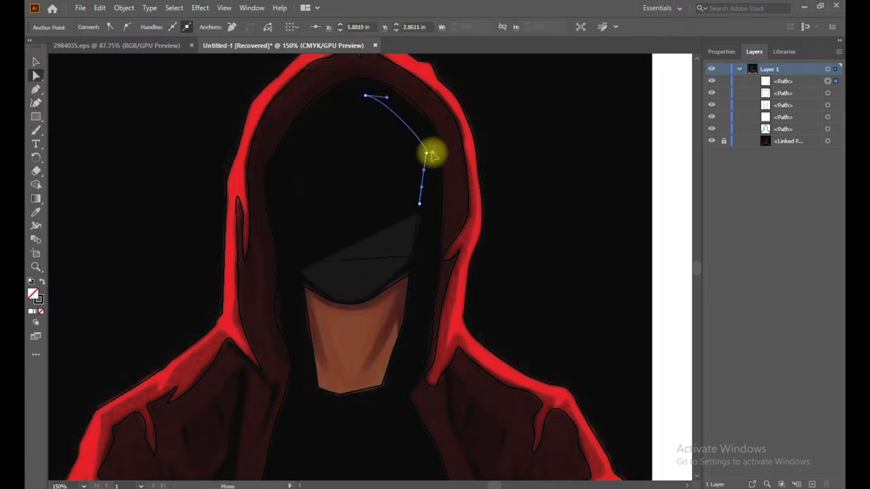
{"action": "left_click_drag", "start_coordinate": [350, 101], "coordinate": [320, 93]}
{"action": "left_click_drag", "start_coordinate": [401, 110], "coordinate": [403, 97]}
Step: Fit the outline's left and right sides to the hood and curve its bottom edge down
{"action": "left_click_drag", "start_coordinate": [292, 196], "coordinate": [279, 193]}
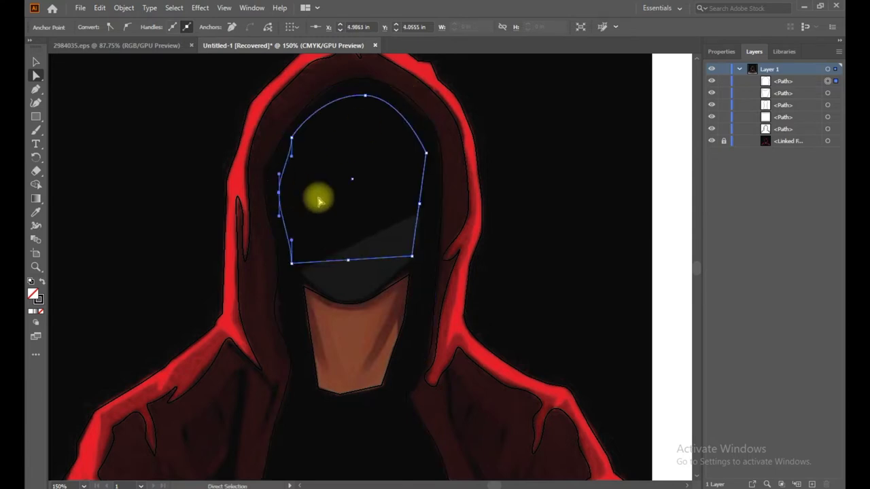
{"action": "left_click_drag", "start_coordinate": [291, 261], "coordinate": [295, 258]}
{"action": "left_click_drag", "start_coordinate": [419, 207], "coordinate": [426, 207]}
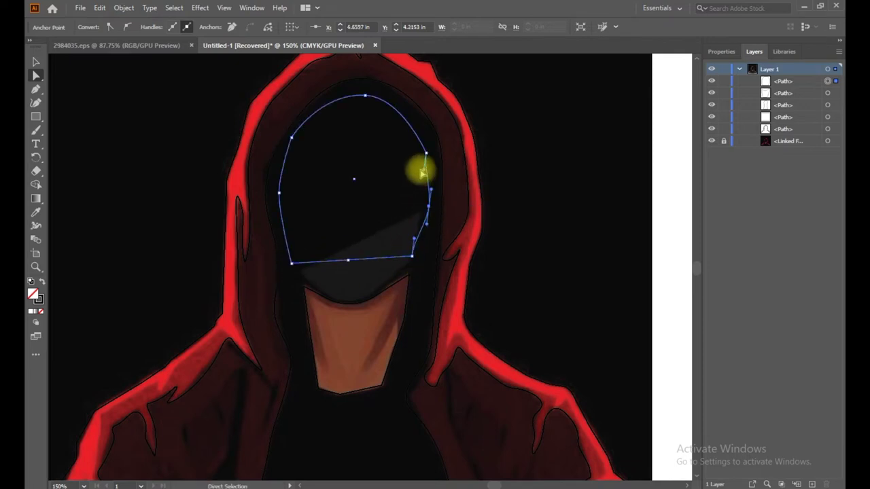
{"action": "left_click", "coordinate": [425, 161]}
{"action": "left_click_drag", "start_coordinate": [430, 208], "coordinate": [425, 220]}
{"action": "left_click_drag", "start_coordinate": [348, 261], "coordinate": [352, 301]}
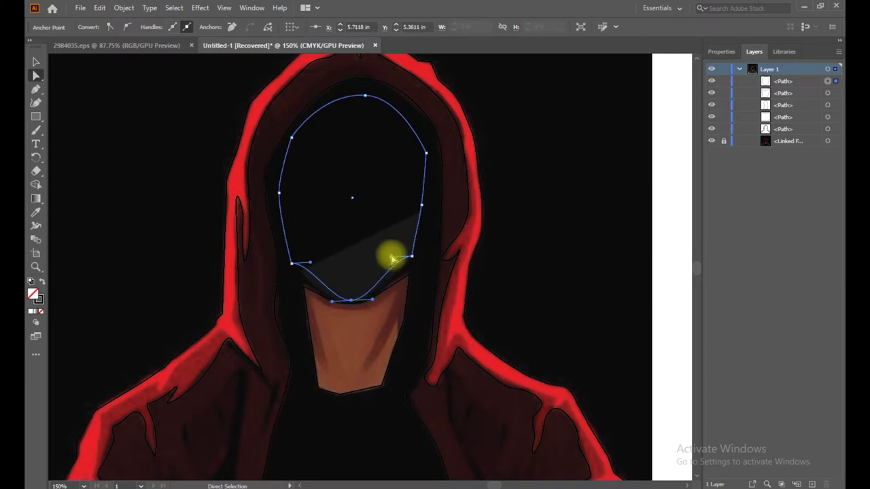
{"action": "left_click", "coordinate": [311, 282]}
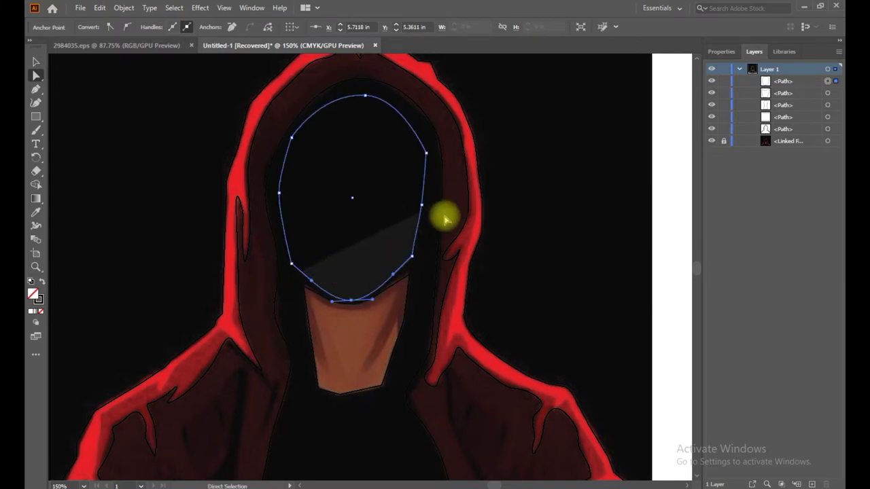
{"action": "left_click", "coordinate": [339, 173]}
Step: Draw a straight line along the shade's lower edge
{"action": "left_click", "coordinate": [36, 91]}
{"action": "left_click", "coordinate": [301, 271]}
{"action": "left_click", "coordinate": [420, 212]}
{"action": "left_click", "coordinate": [35, 62]}
{"action": "left_click", "coordinate": [625, 216]}
{"action": "scroll", "coordinate": [511, 236], "scroll_direction": "down", "scroll_amount": 1}
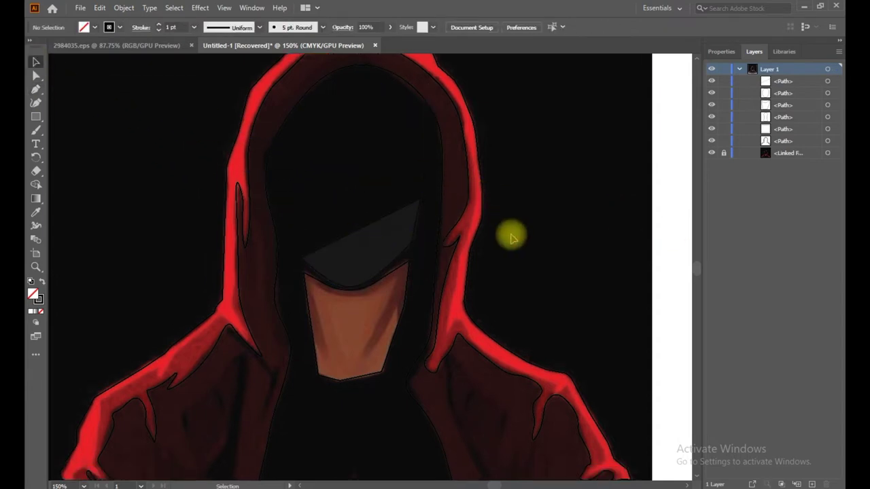
Step: Build the hood, neck and mask regions into separate shapes with Shape Builder
{"action": "key", "text": "ctrl+0"}
{"action": "key", "text": "ctrl+a"}
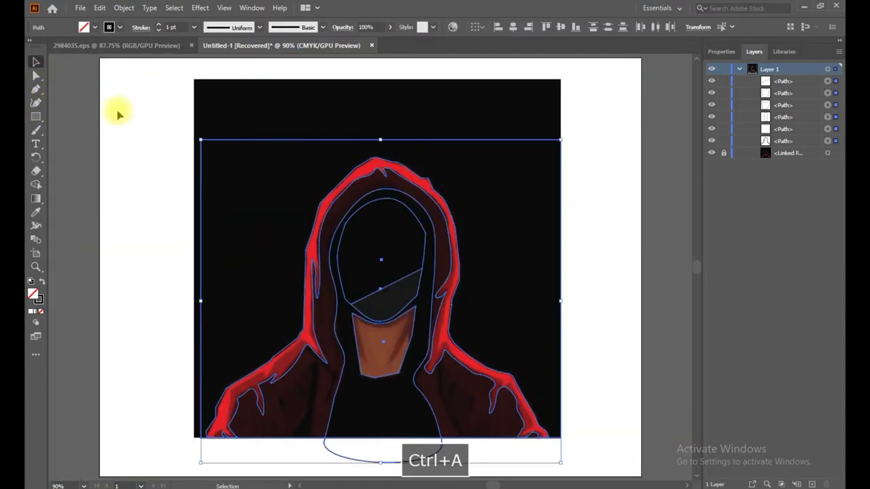
{"action": "left_click", "coordinate": [36, 184]}
{"action": "left_click", "coordinate": [237, 285]}
{"action": "left_click", "coordinate": [301, 407]}
{"action": "left_click", "coordinate": [393, 397]}
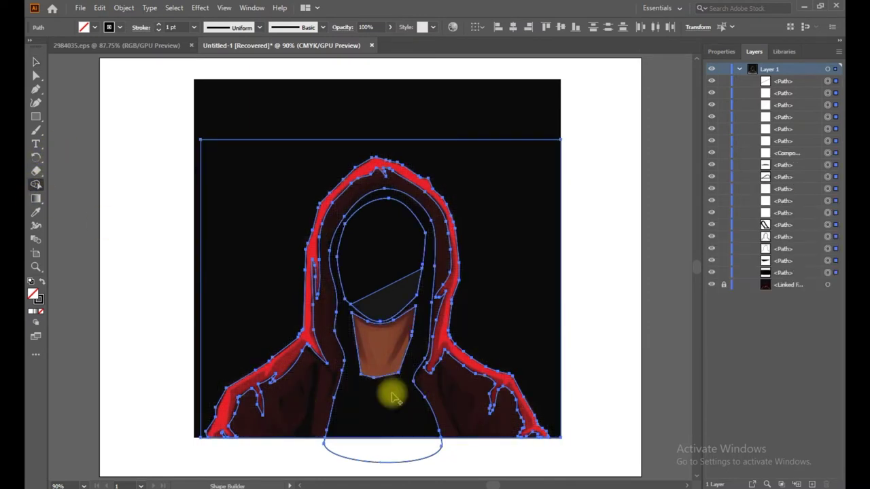
{"action": "left_click", "coordinate": [388, 303]}
{"action": "left_click", "coordinate": [36, 62]}
{"action": "left_click", "coordinate": [106, 127]}
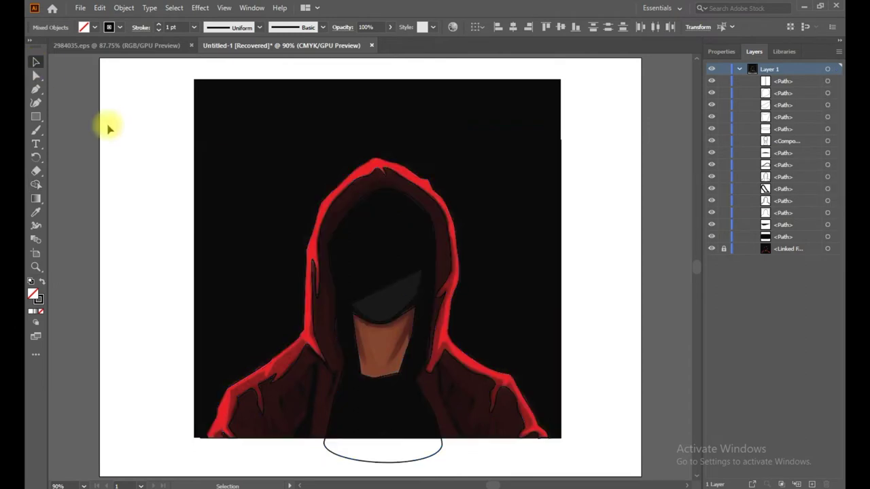
Step: Delete the stray ellipse below the artwork and hide the reference image
{"action": "left_click", "coordinate": [324, 450]}
{"action": "key", "text": "Delete"}
{"action": "key", "text": "ctrl+0"}
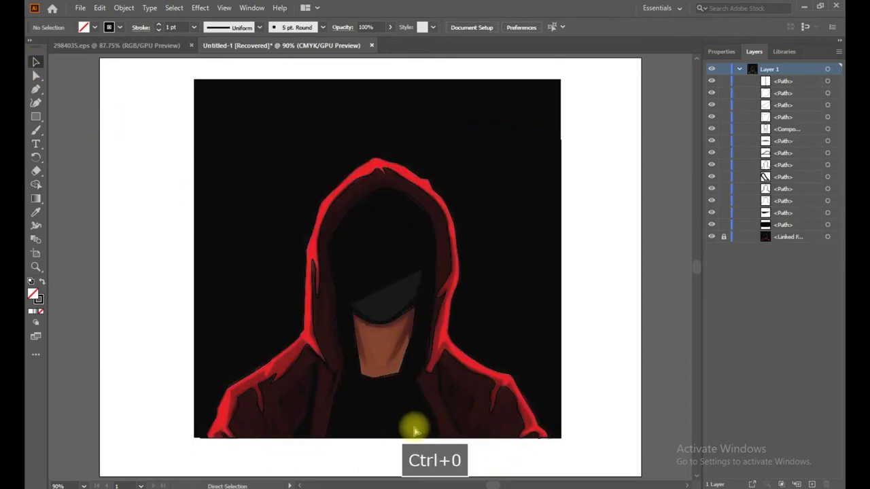
{"action": "key", "text": "ctrl+equal"}
{"action": "key", "text": "ctrl+equal"}
{"action": "scroll", "coordinate": [408, 413], "scroll_direction": "down", "scroll_amount": 2}
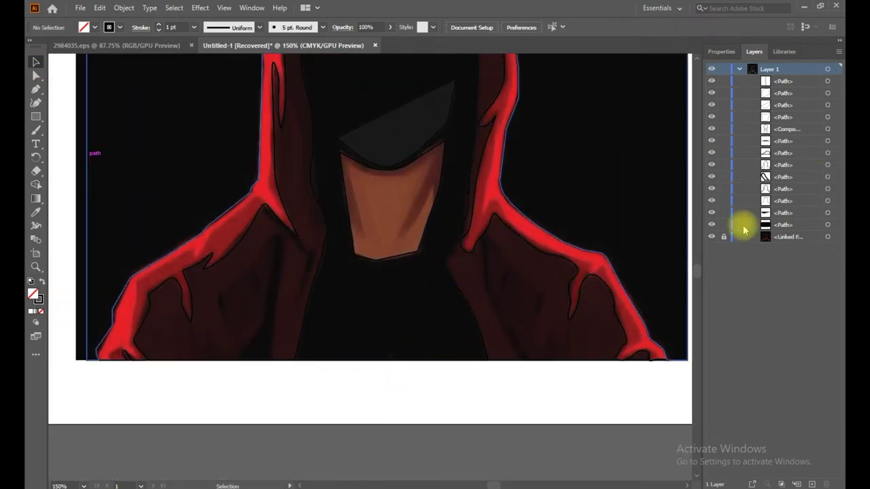
{"action": "left_click", "coordinate": [711, 236]}
{"action": "key", "text": "ctrl+0"}
Step: Fill the background shape black
{"action": "left_click", "coordinate": [287, 367]}
{"action": "left_click", "coordinate": [95, 27]}
{"action": "left_click", "coordinate": [57, 38]}
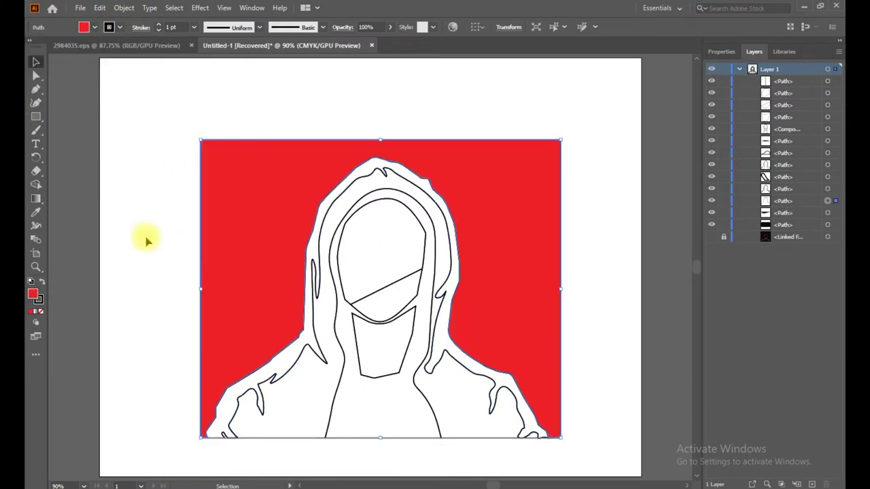
{"action": "left_click", "coordinate": [94, 27]}
{"action": "left_click", "coordinate": [49, 39]}
Step: Fill the outer hood rim red
{"action": "left_click", "coordinate": [252, 385]}
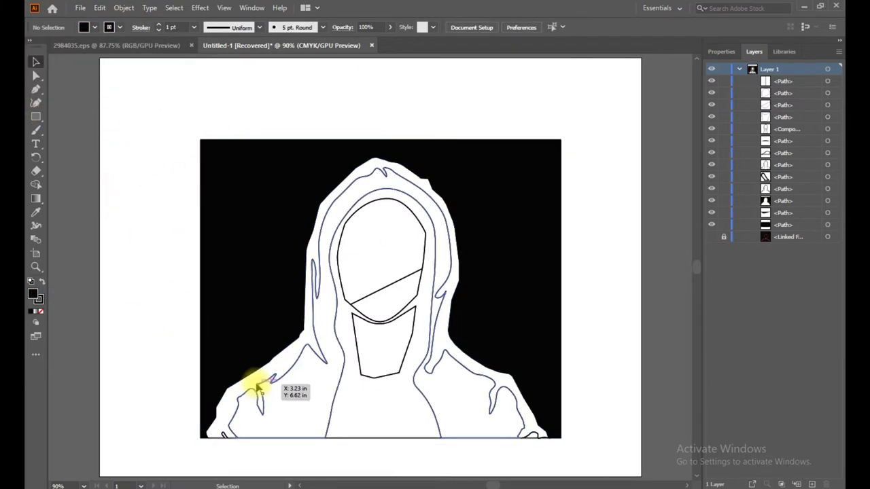
{"action": "left_click", "coordinate": [218, 430]}
{"action": "left_click", "coordinate": [95, 27]}
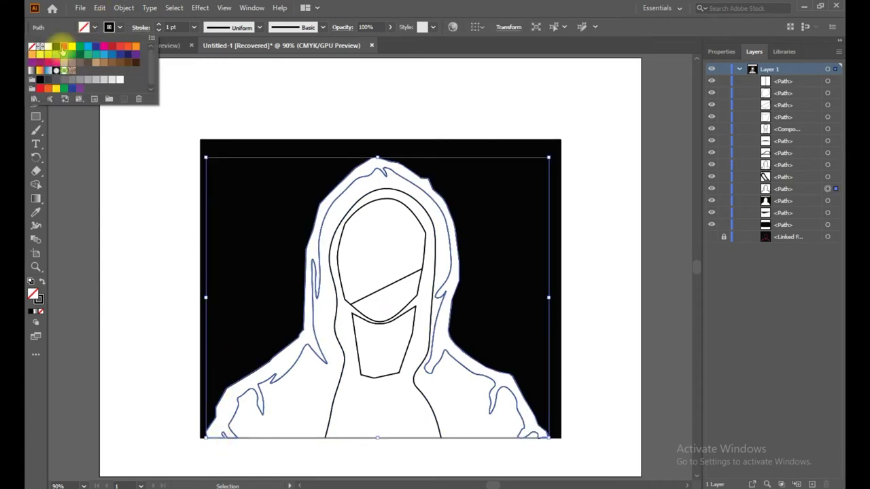
{"action": "left_click", "coordinate": [57, 39]}
{"action": "left_click", "coordinate": [145, 231]}
Step: Fill the inner hood with a darker maroon chosen in the Color Picker
{"action": "left_click", "coordinate": [273, 438]}
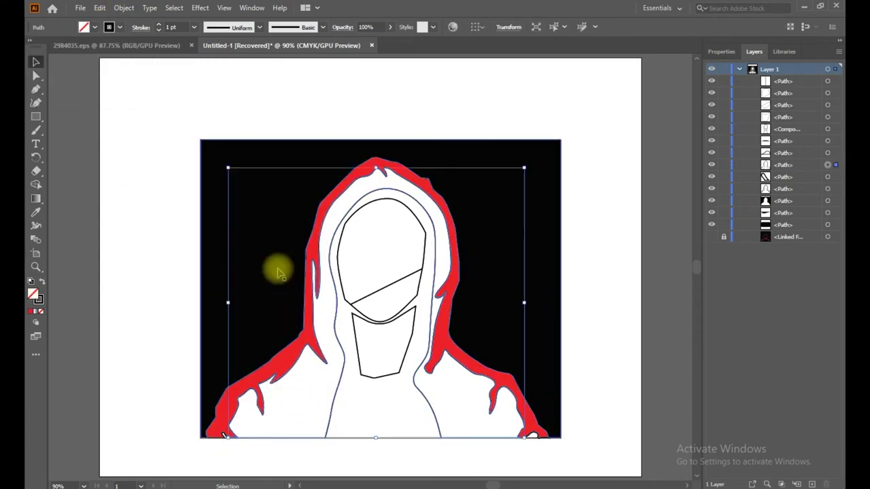
{"action": "left_click", "coordinate": [95, 27]}
{"action": "left_click", "coordinate": [108, 62]}
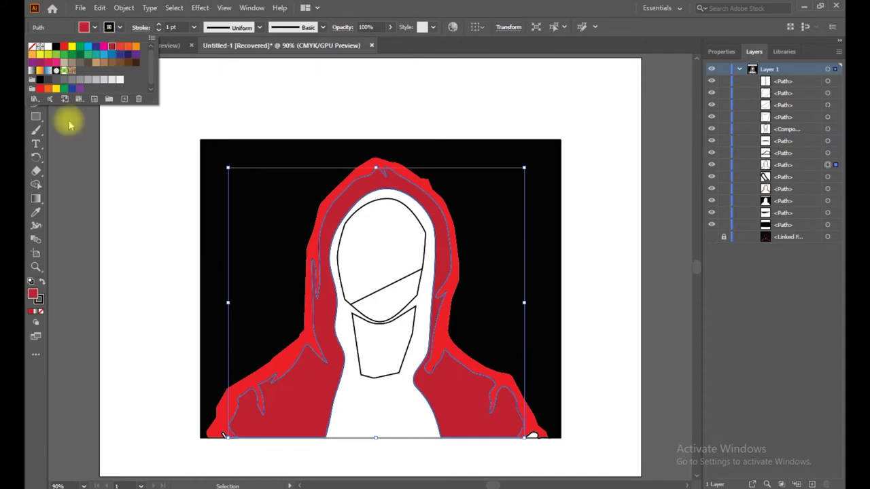
{"action": "double_click", "coordinate": [32, 294]}
{"action": "left_click", "coordinate": [428, 274]}
{"action": "left_click", "coordinate": [555, 179]}
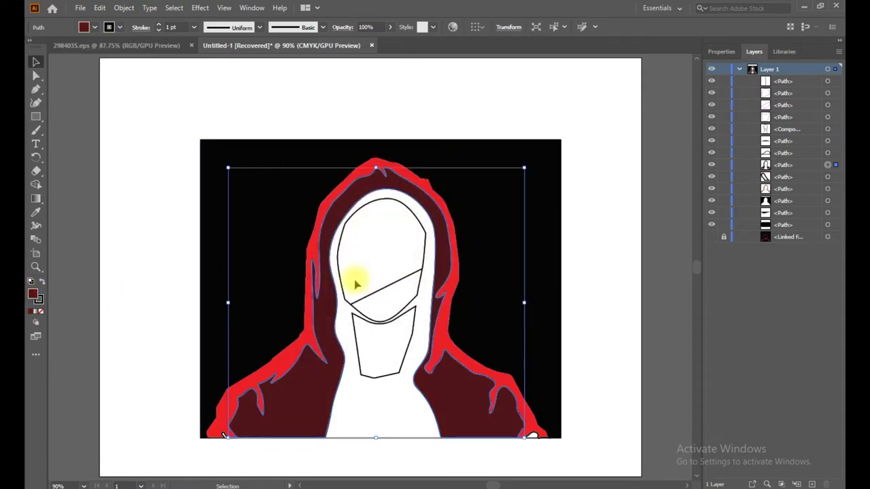
{"action": "double_click", "coordinate": [32, 294]}
Step: Fill the inner hood with a dark maroon
{"action": "left_click_drag", "start_coordinate": [413, 266], "coordinate": [396, 265]}
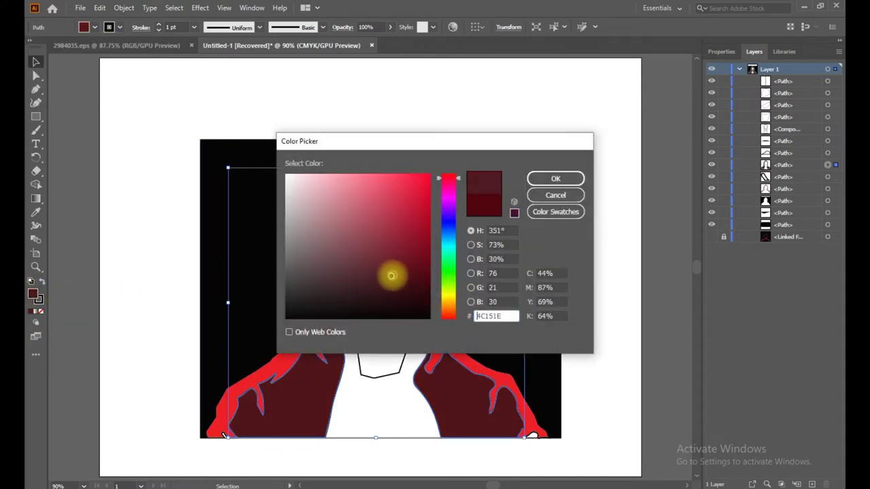
{"action": "left_click", "coordinate": [552, 178]}
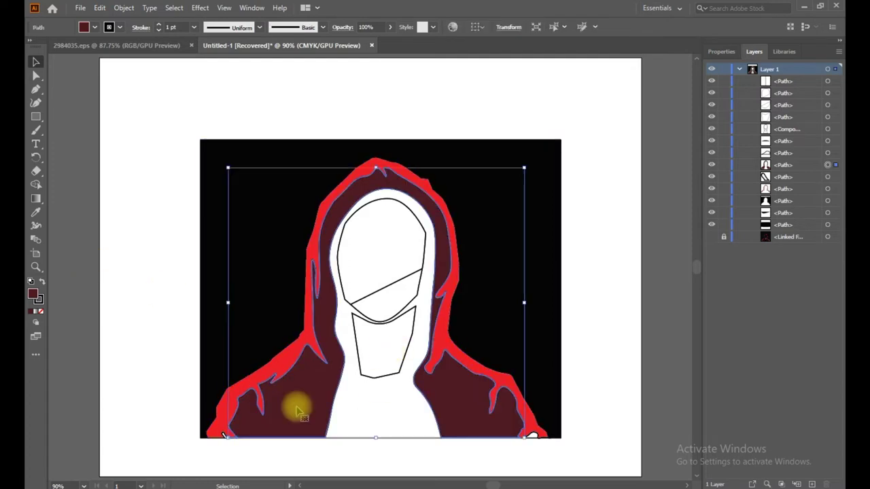
{"action": "left_click", "coordinate": [387, 274]}
Step: Fill the body shape and the face shape black
{"action": "left_click", "coordinate": [346, 373]}
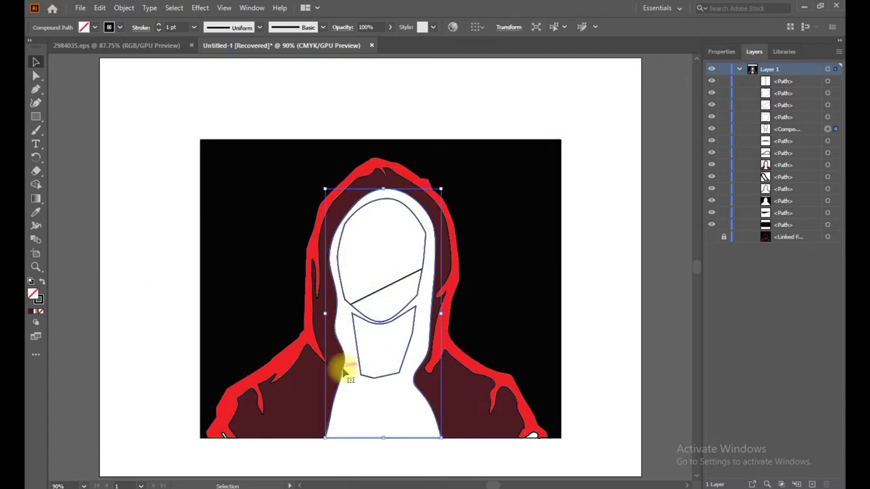
{"action": "left_click", "coordinate": [94, 27]}
{"action": "left_click", "coordinate": [49, 42]}
{"action": "left_click", "coordinate": [91, 227]}
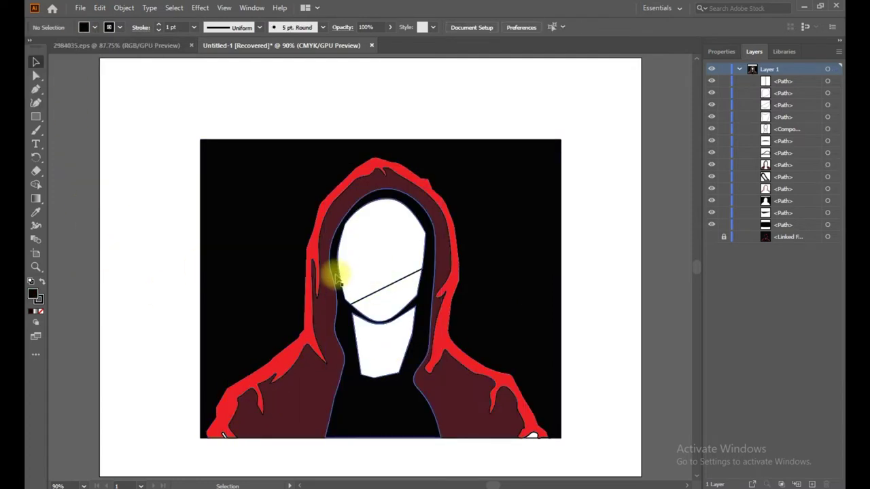
{"action": "left_click", "coordinate": [333, 272]}
{"action": "left_click", "coordinate": [94, 27]}
{"action": "left_click", "coordinate": [49, 42]}
{"action": "left_click", "coordinate": [161, 235]}
{"action": "left_click", "coordinate": [570, 252]}
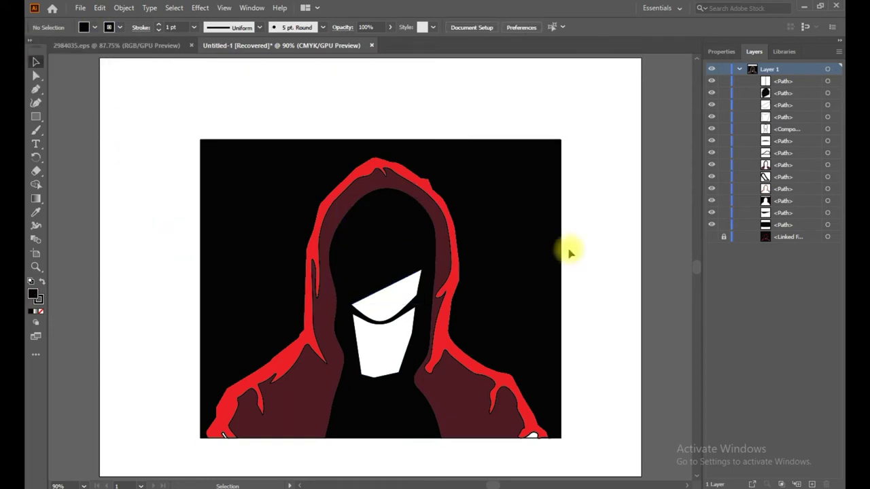
Step: Fill the shaded band across the face dark grey
{"action": "left_click", "coordinate": [394, 299]}
{"action": "left_click", "coordinate": [94, 27]}
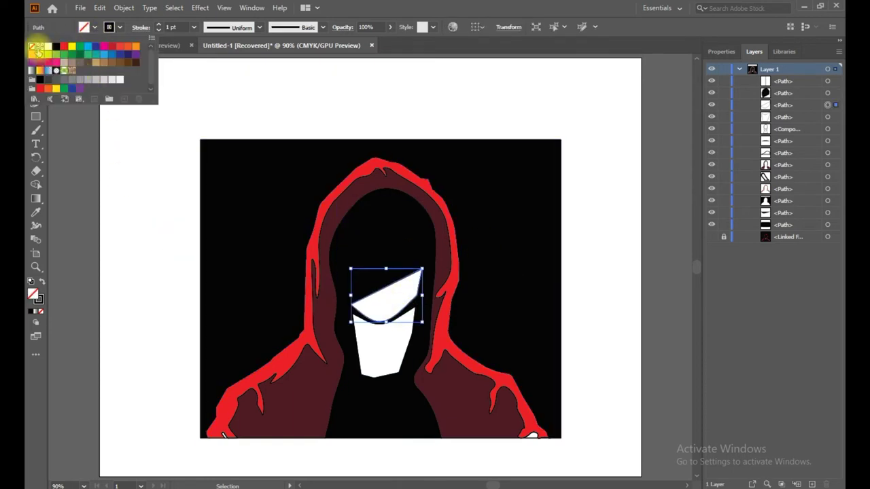
{"action": "left_click", "coordinate": [65, 81]}
{"action": "left_click", "coordinate": [133, 287]}
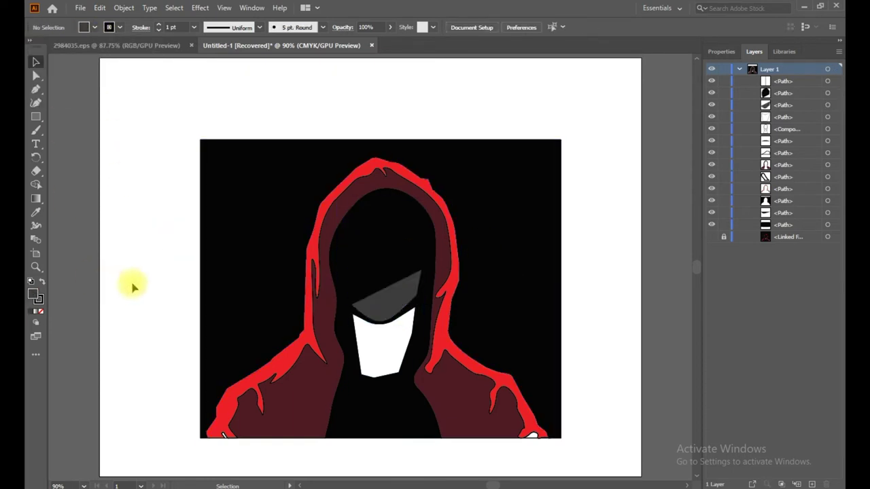
Step: Fill the lower-face shape with light orange EABF86
{"action": "left_click", "coordinate": [396, 372]}
{"action": "left_click", "coordinate": [83, 27]}
{"action": "left_click", "coordinate": [128, 46]}
{"action": "left_click", "coordinate": [60, 55]}
{"action": "double_click", "coordinate": [33, 294]}
{"action": "left_click", "coordinate": [347, 184]}
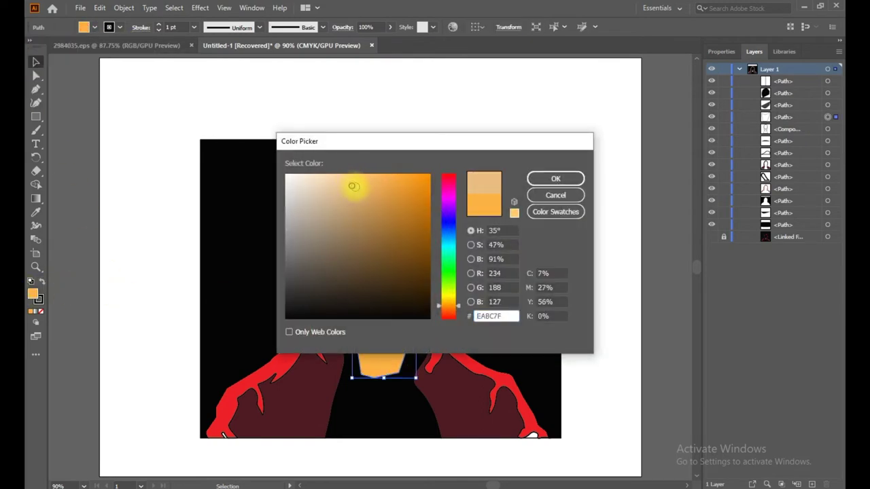
{"action": "left_click", "coordinate": [570, 185]}
Step: Show and unlock the reference, move it left, and eyedrop its brown skin tone onto the face
{"action": "left_click", "coordinate": [711, 236]}
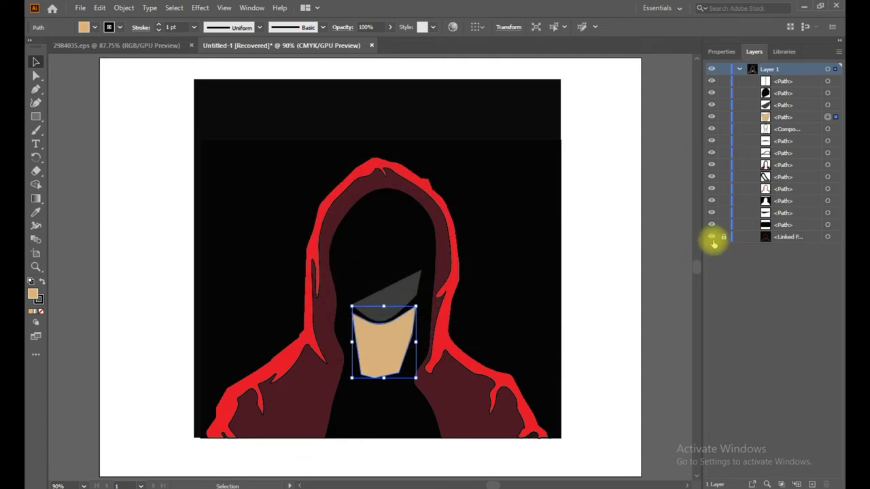
{"action": "left_click", "coordinate": [134, 114]}
{"action": "left_click_drag", "start_coordinate": [483, 107], "coordinate": [217, 108]}
{"action": "left_click", "coordinate": [363, 330]}
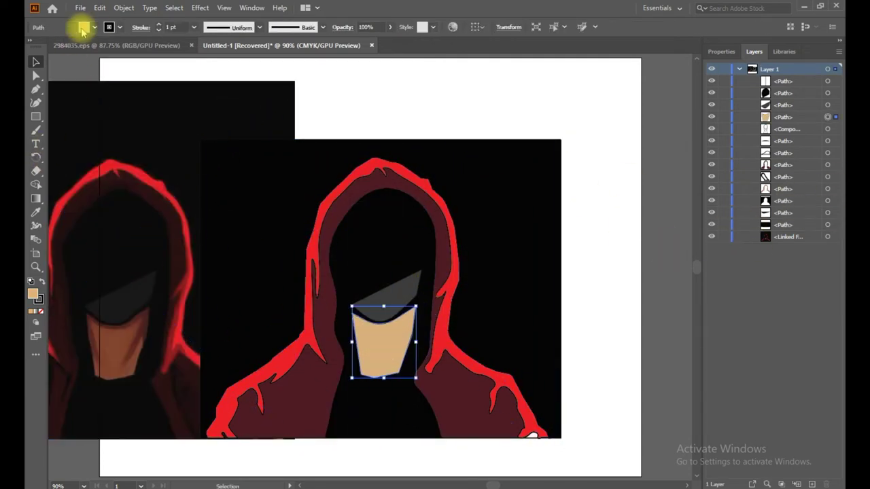
{"action": "left_click", "coordinate": [83, 28]}
{"action": "left_click", "coordinate": [114, 345], "text": "shift"}
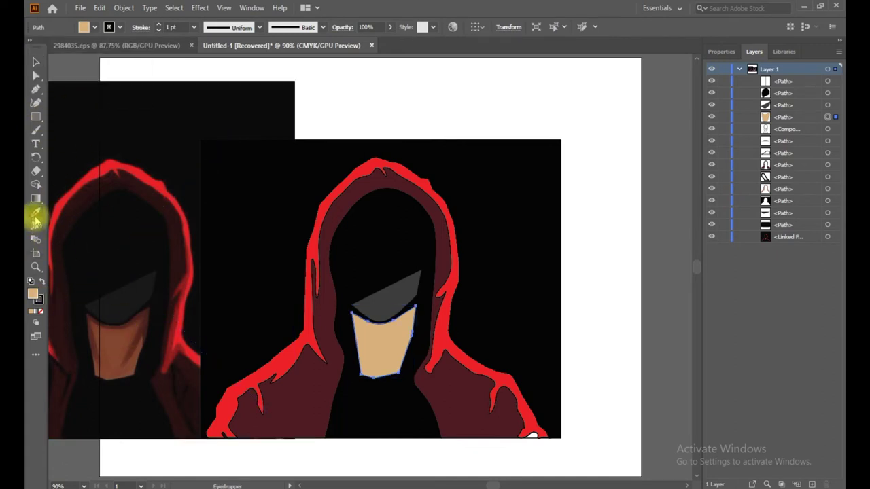
{"action": "left_click", "coordinate": [113, 339]}
Step: Hide the reference image again and start a curved shading path on the face
{"action": "left_click", "coordinate": [36, 62]}
{"action": "left_click", "coordinate": [87, 210]}
{"action": "left_click", "coordinate": [156, 219]}
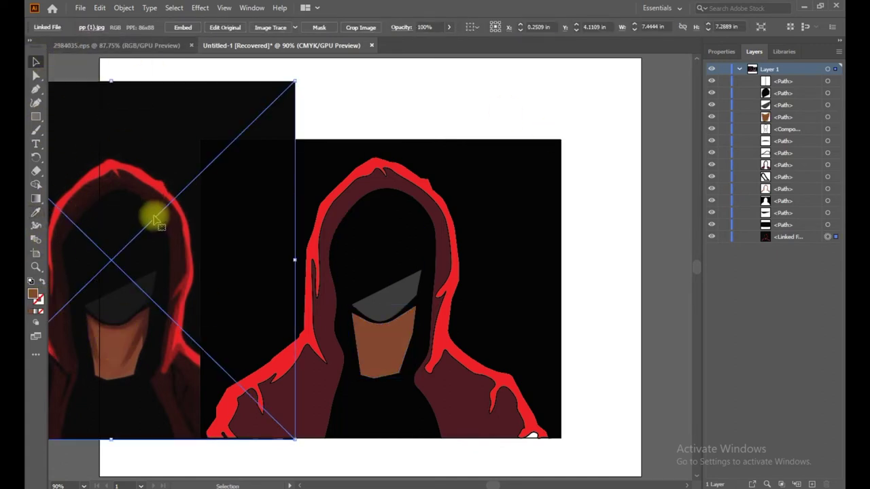
{"action": "left_click", "coordinate": [711, 236]}
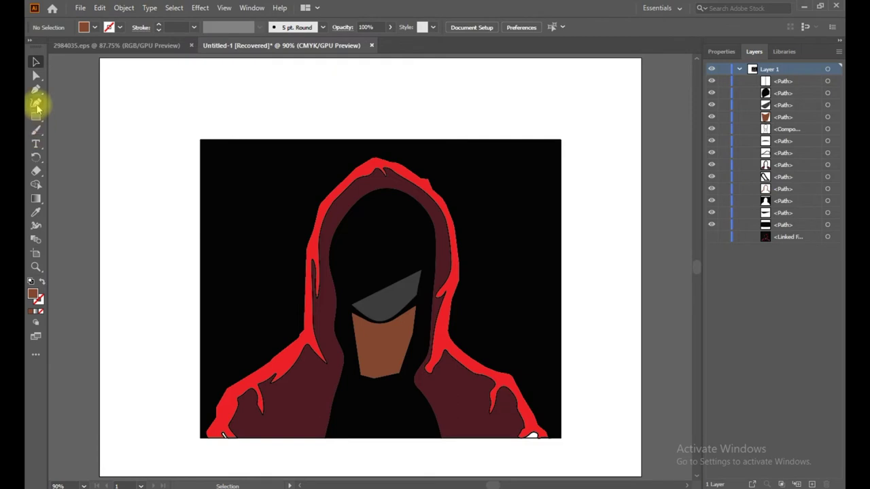
{"action": "left_click", "coordinate": [393, 324]}
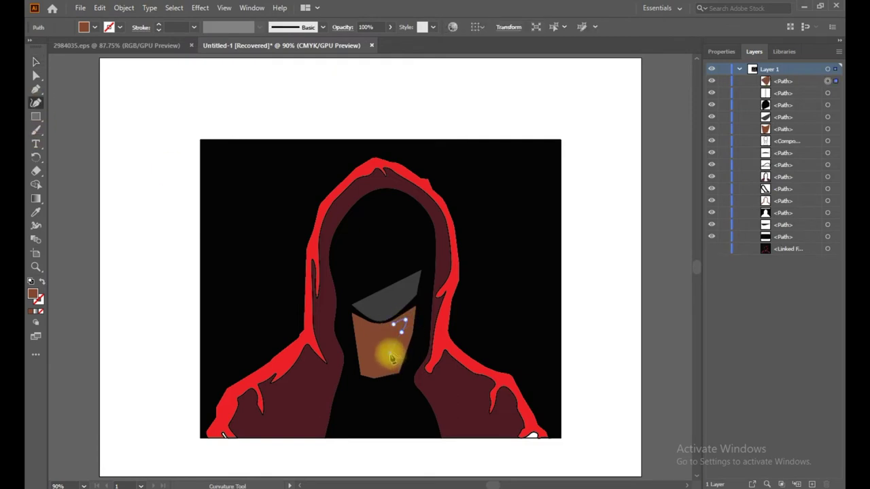
Step: Reshape the shading path over the lower face and adjust the face fill in the Color Picker
{"action": "left_click", "coordinate": [36, 62]}
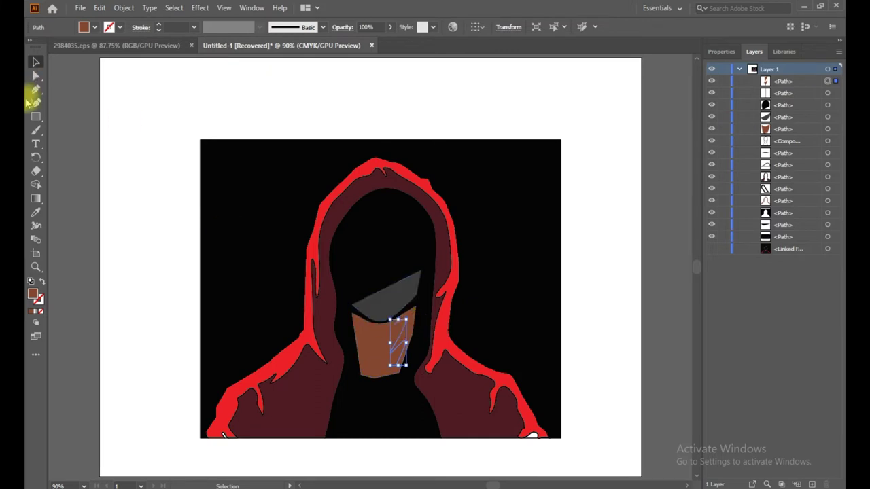
{"action": "mouse_move", "coordinate": [393, 324]}
{"action": "left_mouse_down"}
{"action": "mouse_move", "coordinate": [349, 338]}
{"action": "mouse_move", "coordinate": [371, 378]}
{"action": "left_mouse_up"}
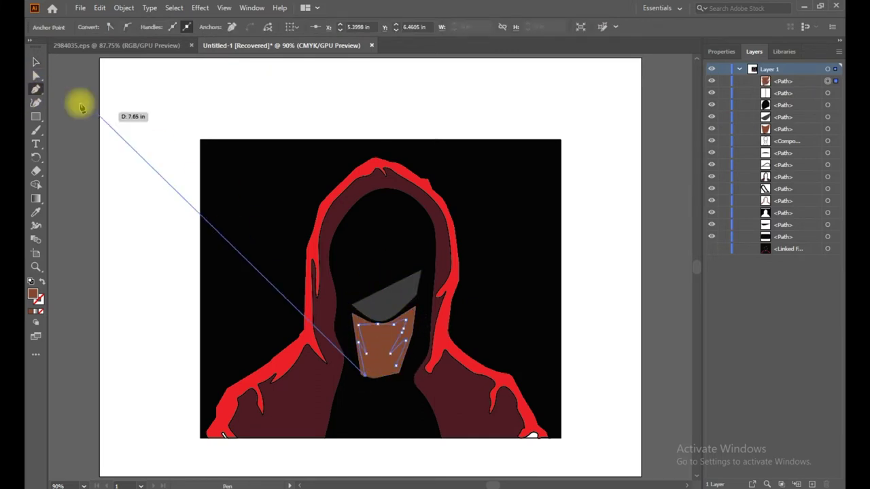
{"action": "left_click", "coordinate": [393, 375]}
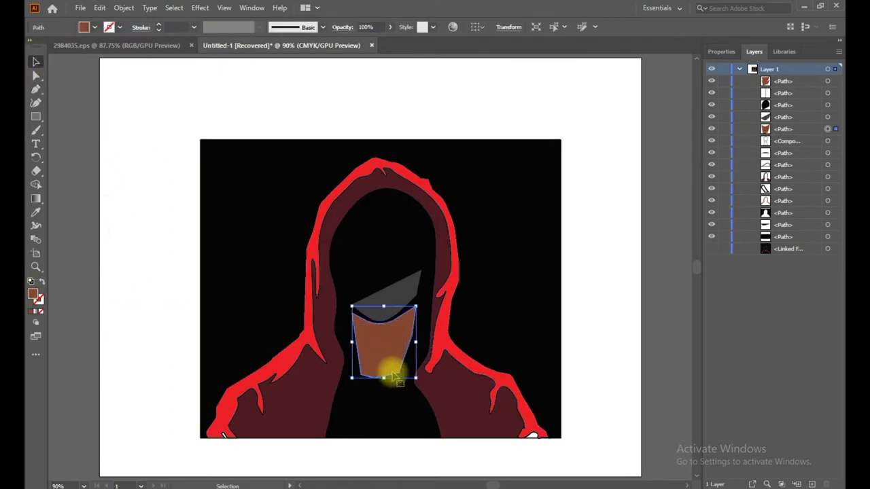
{"action": "double_click", "coordinate": [34, 296]}
{"action": "left_click", "coordinate": [552, 178]}
{"action": "left_click", "coordinate": [126, 203]}
{"action": "scroll", "coordinate": [571, 248], "scroll_direction": "down", "scroll_amount": 2}
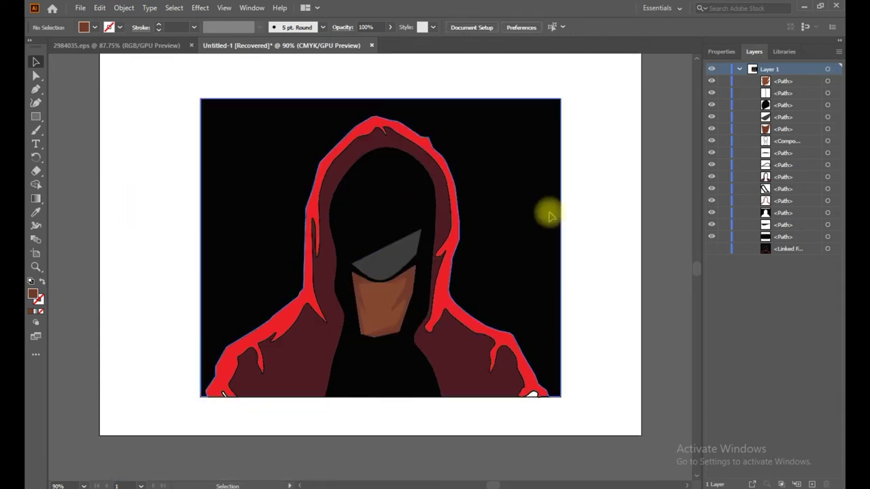
Step: Delete the black background image
{"action": "key", "text": "ctrl+a"}
{"action": "left_click", "coordinate": [94, 27]}
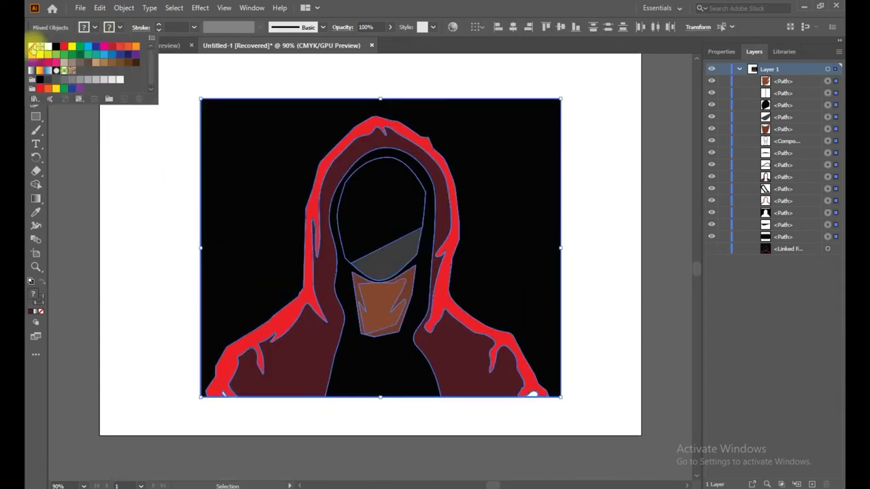
{"action": "left_click", "coordinate": [135, 223]}
{"action": "left_click", "coordinate": [214, 196]}
{"action": "key", "text": "Delete"}
Step: Select all pieces of the hooded figure, move it up, group and copy it
{"action": "left_click_drag", "start_coordinate": [172, 94], "coordinate": [606, 435]}
{"action": "mouse_move", "coordinate": [446, 358]}
{"action": "left_mouse_down"}
{"action": "mouse_move", "coordinate": [338, 279]}
{"action": "mouse_move", "coordinate": [366, 301]}
{"action": "mouse_move", "coordinate": [448, 319]}
{"action": "left_mouse_up"}
{"action": "key", "text": "ctrl+c"}
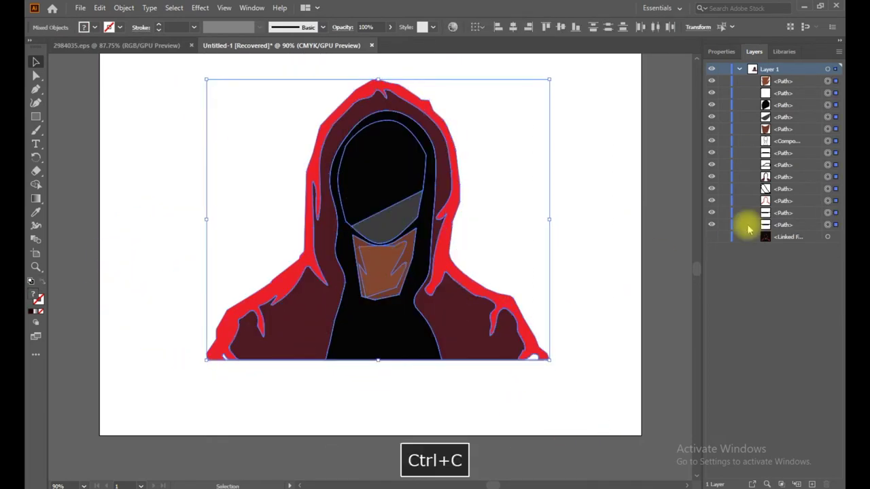
{"action": "right_click", "coordinate": [340, 343]}
{"action": "left_click", "coordinate": [423, 241]}
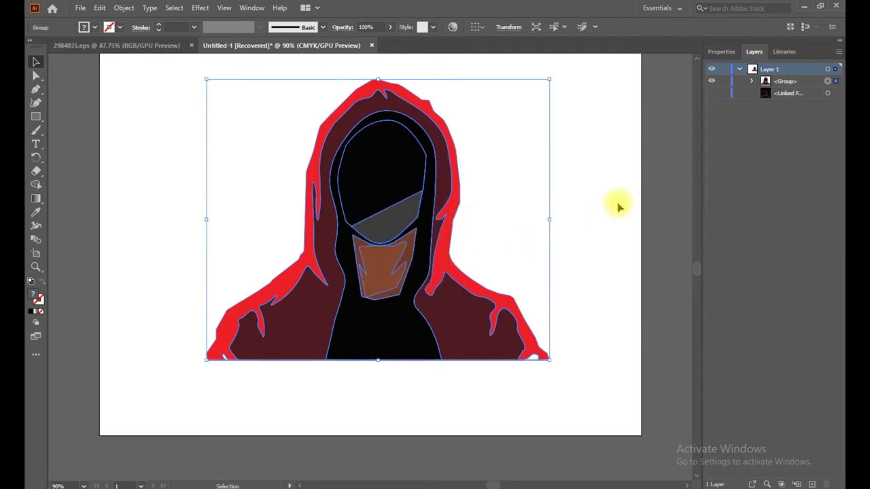
{"action": "key", "text": "ctrl+c"}
Step: Shrink the group to the artboard's top-left, lock it, and paste a full-size copy
{"action": "mouse_move", "coordinate": [547, 80]}
{"action": "left_mouse_down"}
{"action": "mouse_move", "coordinate": [327, 296]}
{"action": "mouse_move", "coordinate": [265, 311]}
{"action": "left_mouse_up"}
{"action": "mouse_move", "coordinate": [224, 344]}
{"action": "left_mouse_down"}
{"action": "mouse_move", "coordinate": [204, 153]}
{"action": "mouse_move", "coordinate": [136, 121]}
{"action": "left_mouse_up"}
{"action": "left_click", "coordinate": [344, 212]}
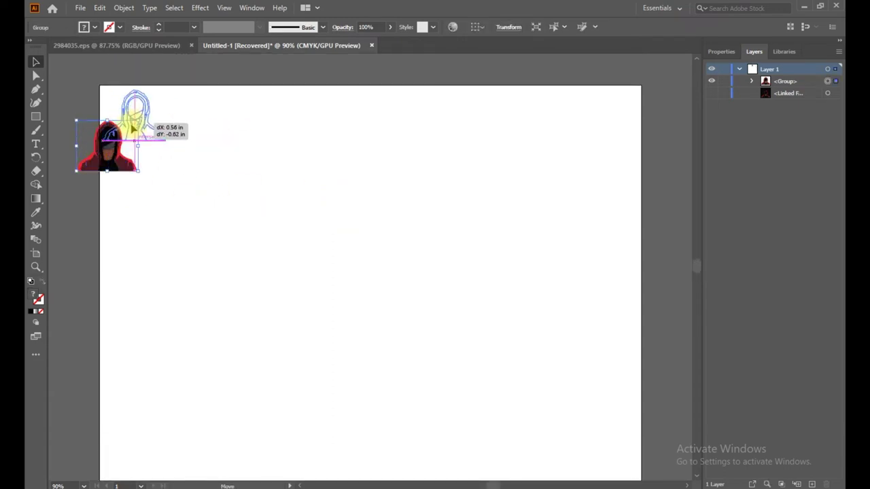
{"action": "left_click", "coordinate": [724, 81]}
{"action": "key", "text": "ctrl+v"}
{"action": "right_click", "coordinate": [392, 257]}
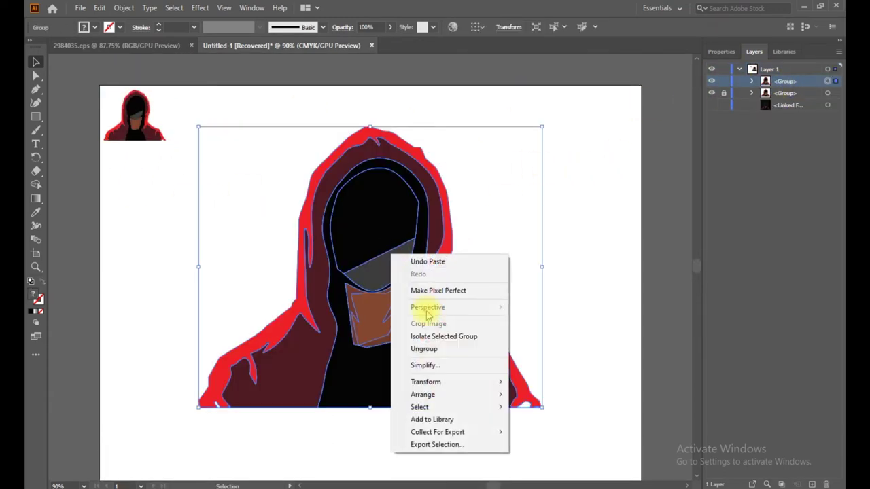
Step: Isolate the large figure group and browse the full Edit Toolbar list
{"action": "left_click", "coordinate": [449, 349]}
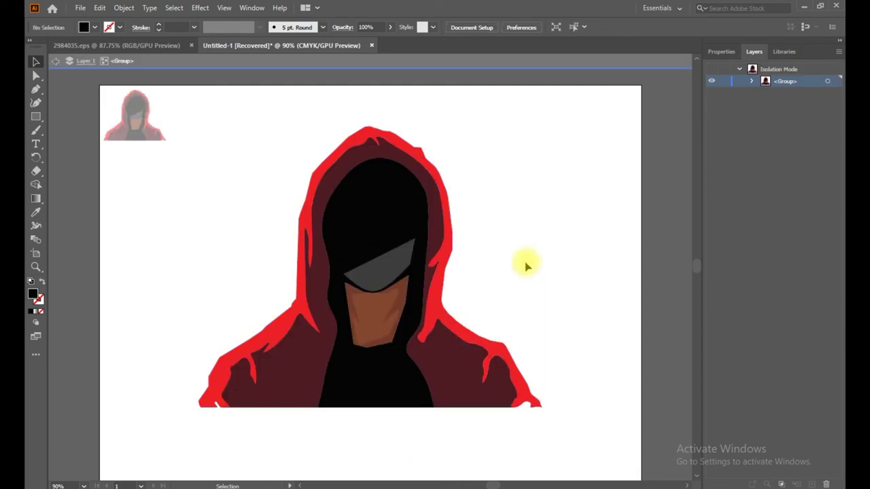
{"action": "left_click", "coordinate": [437, 281]}
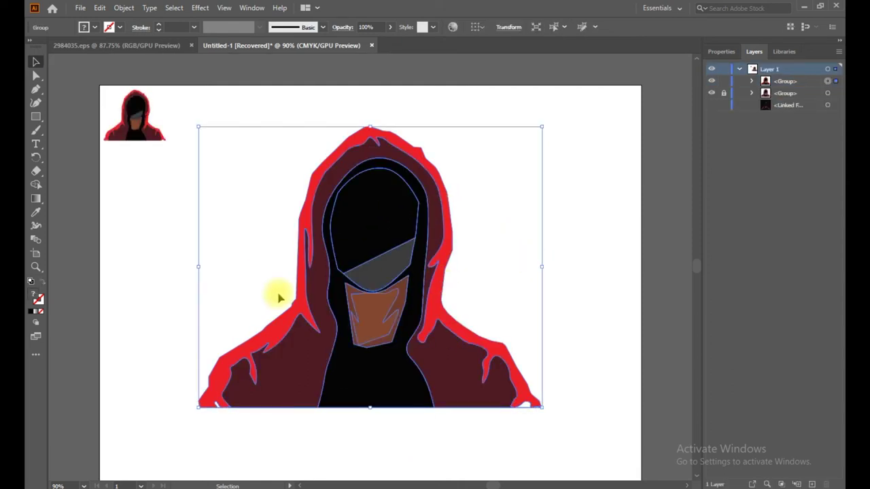
{"action": "double_click", "coordinate": [444, 333]}
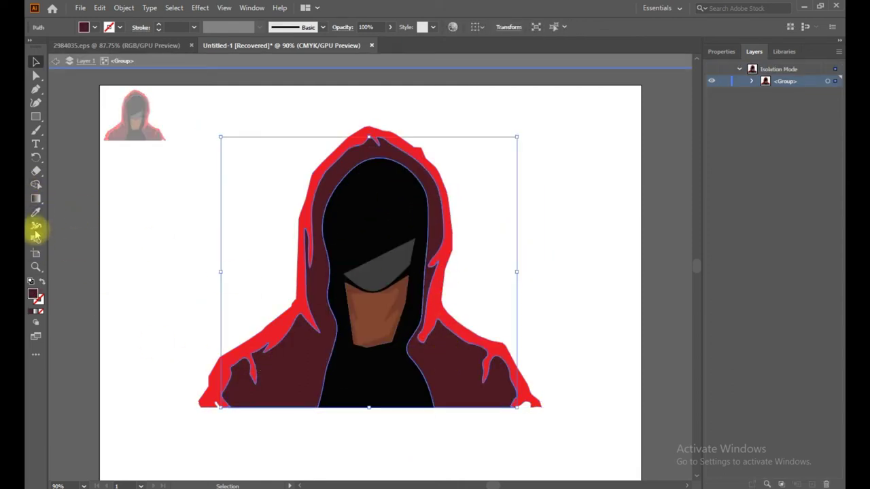
{"action": "left_click", "coordinate": [36, 354]}
{"action": "scroll", "coordinate": [102, 272], "scroll_direction": "down", "scroll_amount": 10}
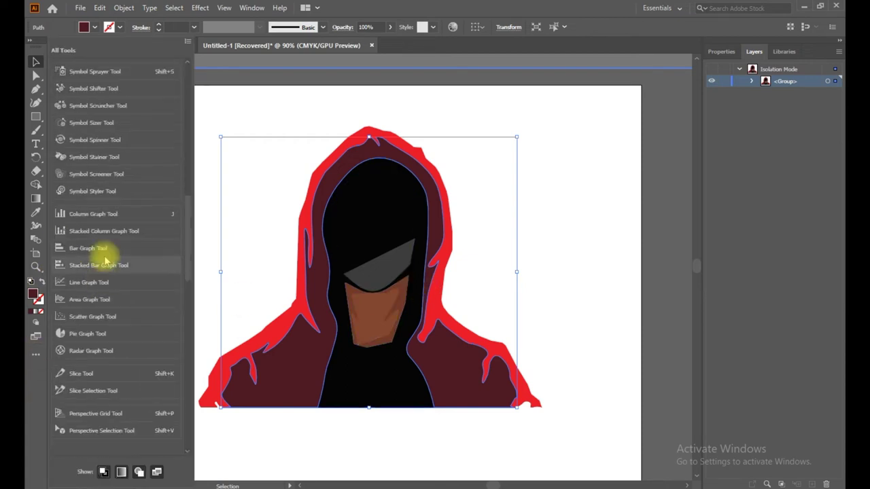
{"action": "scroll", "coordinate": [106, 333], "scroll_direction": "down", "scroll_amount": 3}
{"action": "scroll", "coordinate": [108, 332], "scroll_direction": "down", "scroll_amount": 3}
{"action": "scroll", "coordinate": [117, 331], "scroll_direction": "down", "scroll_amount": 3}
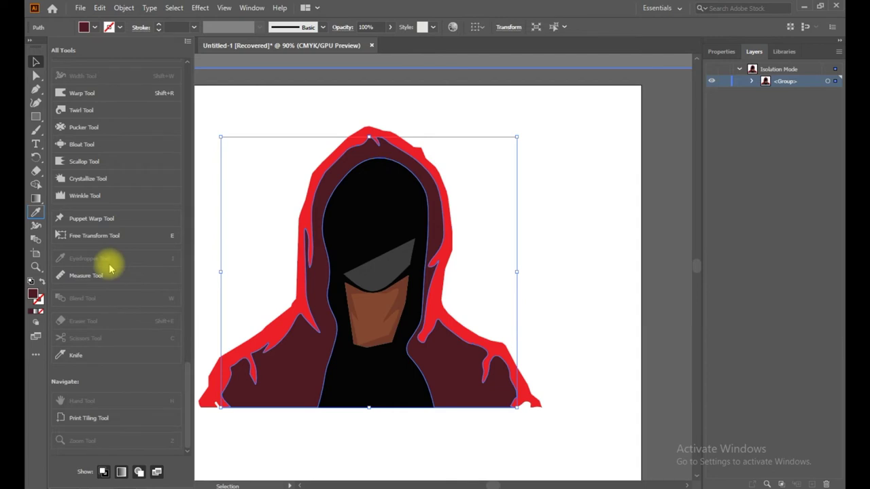
{"action": "scroll", "coordinate": [116, 281], "scroll_direction": "up", "scroll_amount": 3}
{"action": "scroll", "coordinate": [116, 281], "scroll_direction": "up", "scroll_amount": 3}
{"action": "scroll", "coordinate": [119, 284], "scroll_direction": "up", "scroll_amount": 3}
{"action": "scroll", "coordinate": [119, 284], "scroll_direction": "up", "scroll_amount": 3}
{"action": "scroll", "coordinate": [119, 284], "scroll_direction": "up", "scroll_amount": 3}
{"action": "scroll", "coordinate": [119, 284], "scroll_direction": "up", "scroll_amount": 3}
{"action": "scroll", "coordinate": [119, 284], "scroll_direction": "up", "scroll_amount": 3}
{"action": "left_click", "coordinate": [236, 276]}
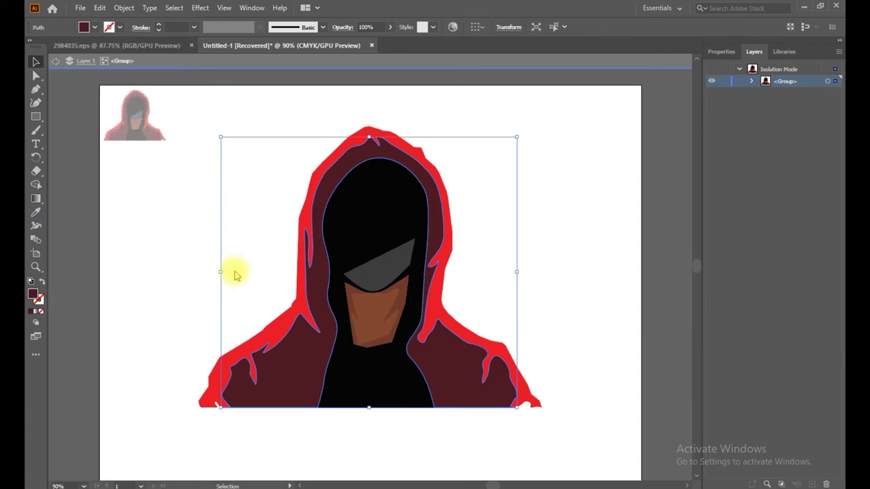
Step: Exit isolation mode and move the large hooded figure higher on the artboard
{"action": "left_click", "coordinate": [543, 267]}
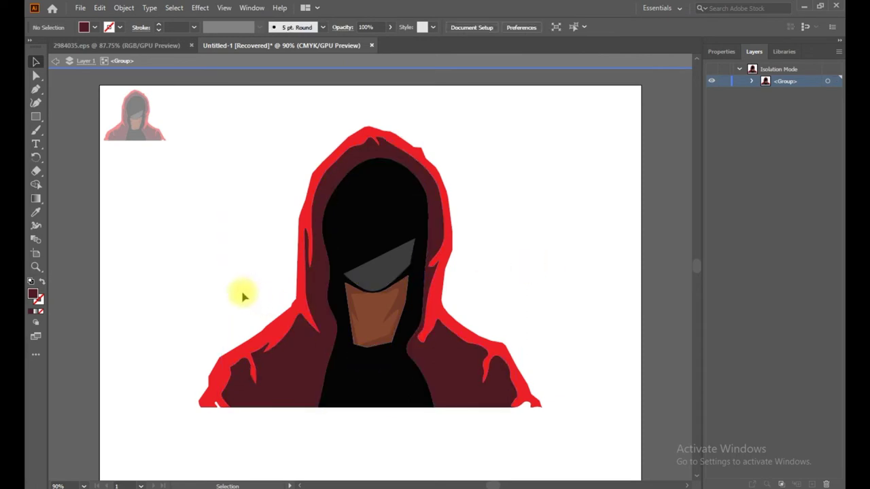
{"action": "double_click", "coordinate": [583, 271]}
{"action": "left_click", "coordinate": [501, 401]}
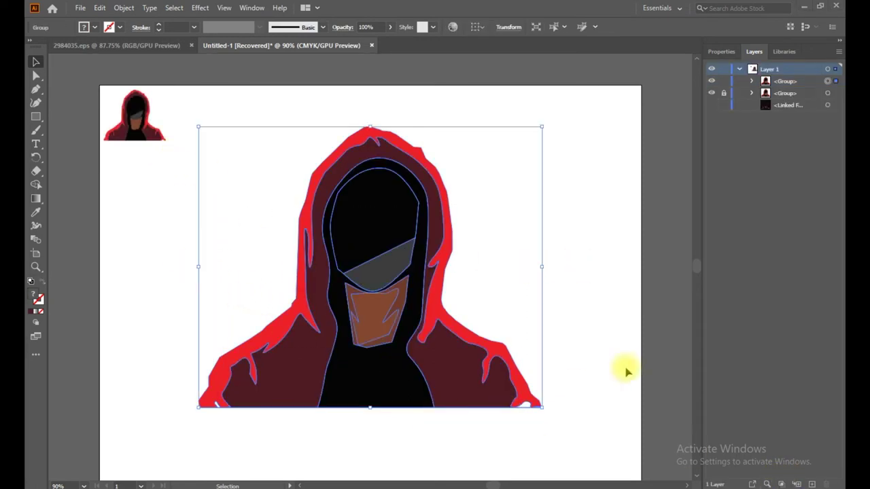
{"action": "left_click_drag", "start_coordinate": [388, 334], "coordinate": [398, 297]}
{"action": "scroll", "coordinate": [80, 149], "scroll_direction": "down", "scroll_amount": 1}
Step: Add a 'Demon Gamer' text line below the figure and drag it into place
{"action": "left_click", "coordinate": [35, 144]}
{"action": "left_click", "coordinate": [235, 411]}
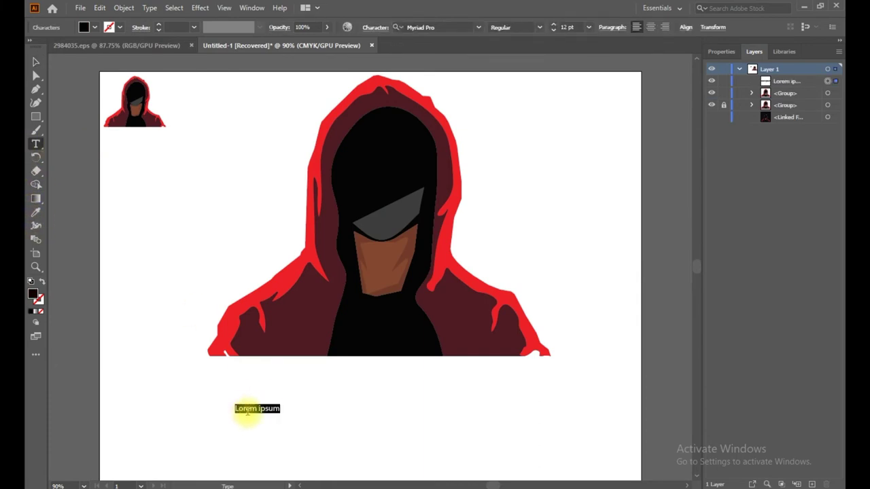
{"action": "type", "text": "Demon Gamers"}
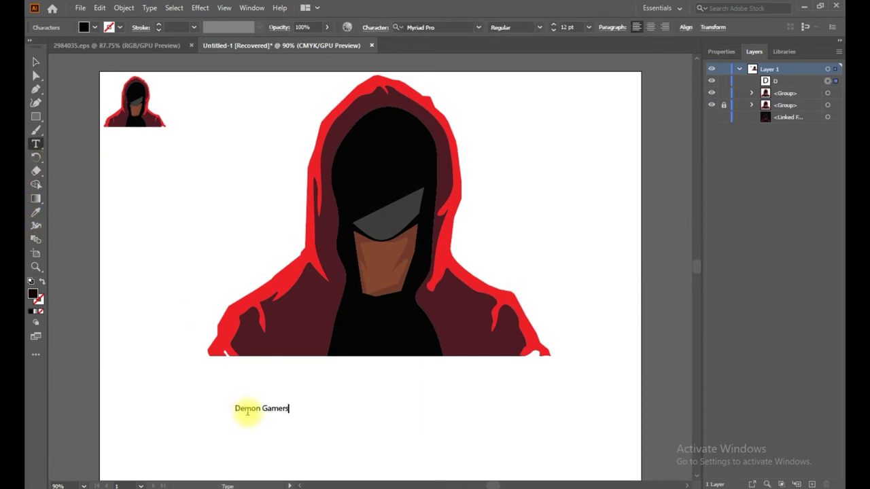
{"action": "key", "text": "ctrl+a"}
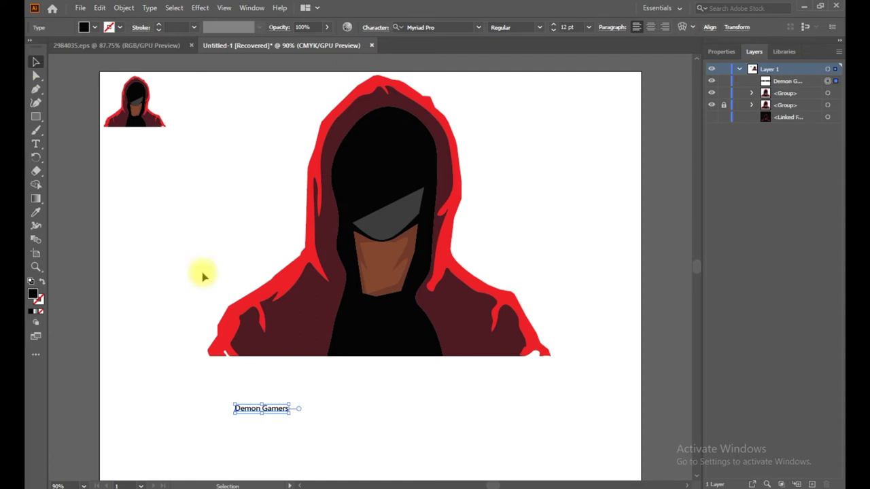
{"action": "left_click_drag", "start_coordinate": [290, 414], "coordinate": [605, 452]}
{"action": "left_click_drag", "start_coordinate": [521, 262], "coordinate": [483, 191]}
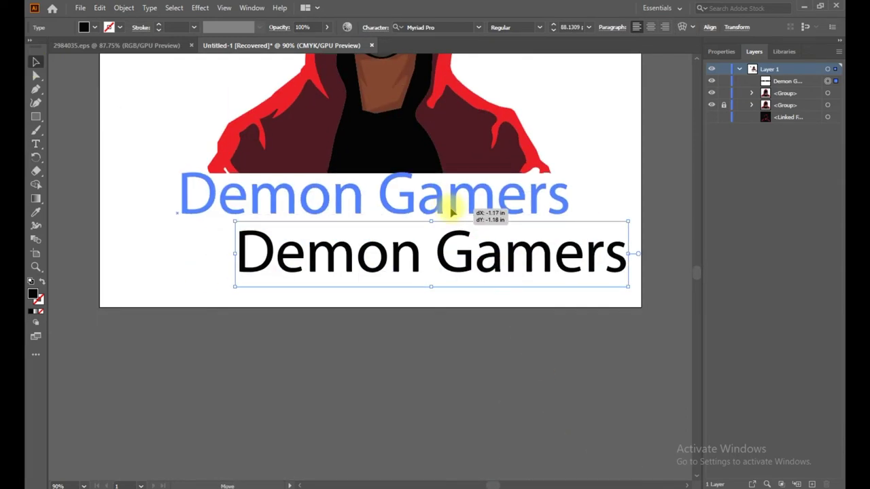
Step: Retype the title as 'DEMON GAMERS' in capitals
{"action": "left_click", "coordinate": [482, 190]}
{"action": "key", "text": "ctrl+a"}
{"action": "type", "text": "DEMON gA"}
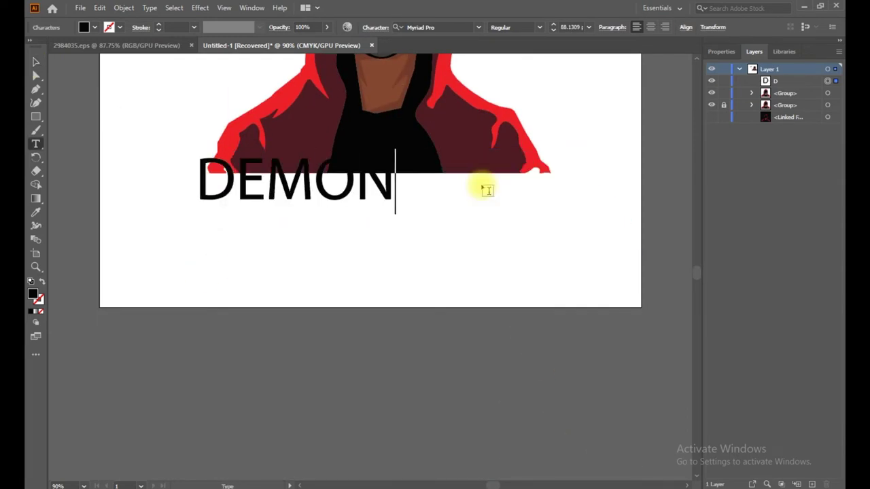
{"action": "key", "text": "BackSpace"}
{"action": "key", "text": "BackSpace"}
{"action": "type", "text": "GAMMER"}
{"action": "key", "text": "BackSpace"}
{"action": "key", "text": "BackSpace"}
{"action": "key", "text": "BackSpace"}
{"action": "type", "text": "ERS"}
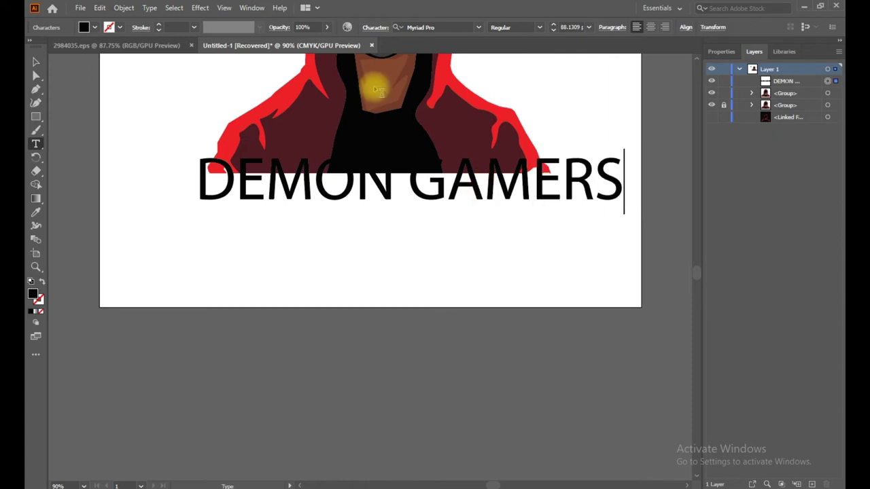
Step: Move the title slightly lower under the figure and fit the artboard in the window
{"action": "left_click", "coordinate": [36, 63]}
{"action": "left_click_drag", "start_coordinate": [457, 208], "coordinate": [453, 247]}
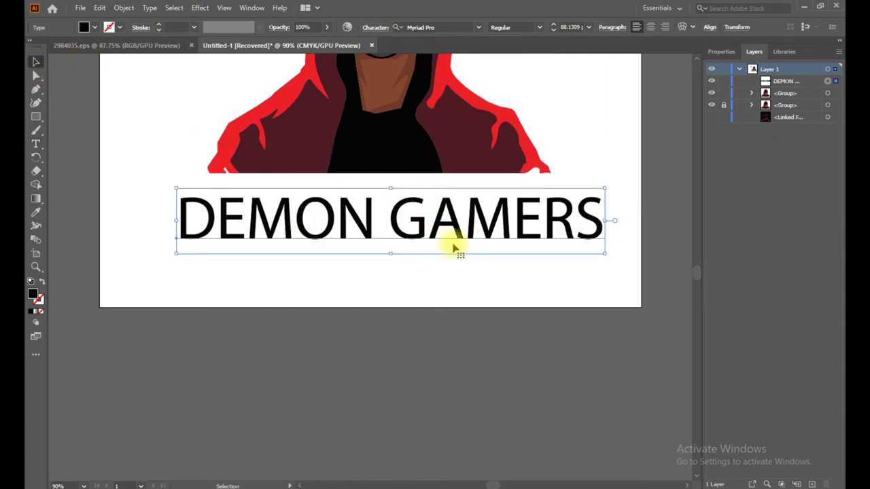
{"action": "key", "text": "ctrl+0"}
{"action": "left_click", "coordinate": [442, 27]}
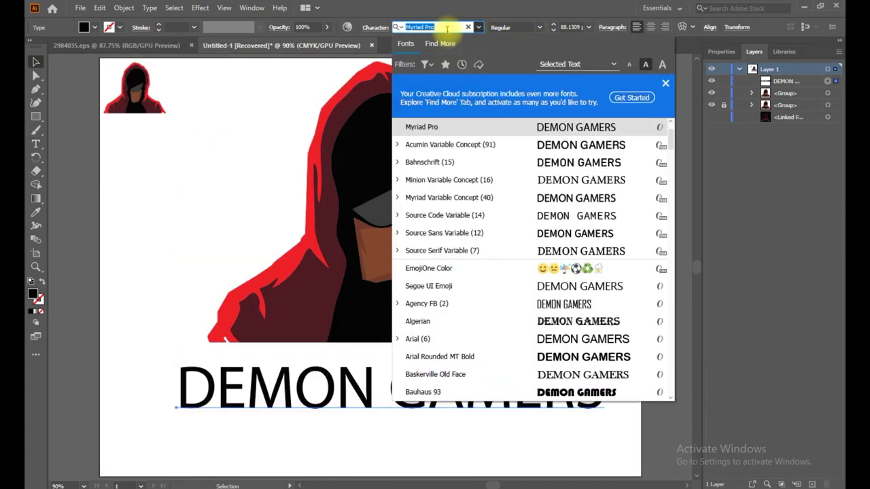
Step: Apply Cooper Black to the title, then scale it down to sit under the figure
{"action": "key", "text": "Down"}
{"action": "key", "text": "Down"}
{"action": "key", "text": "Down"}
{"action": "key", "text": "Up"}
{"action": "key", "text": "Up"}
{"action": "key", "text": "Down"}
{"action": "key", "text": "Down"}
{"action": "key", "text": "Up"}
{"action": "key", "text": "Down"}
{"action": "key", "text": "Down"}
{"action": "key", "text": "Down"}
{"action": "key", "text": "Down"}
{"action": "key", "text": "Down"}
{"action": "key", "text": "Down"}
{"action": "key", "text": "Down"}
{"action": "key", "text": "Down"}
{"action": "key", "text": "Down"}
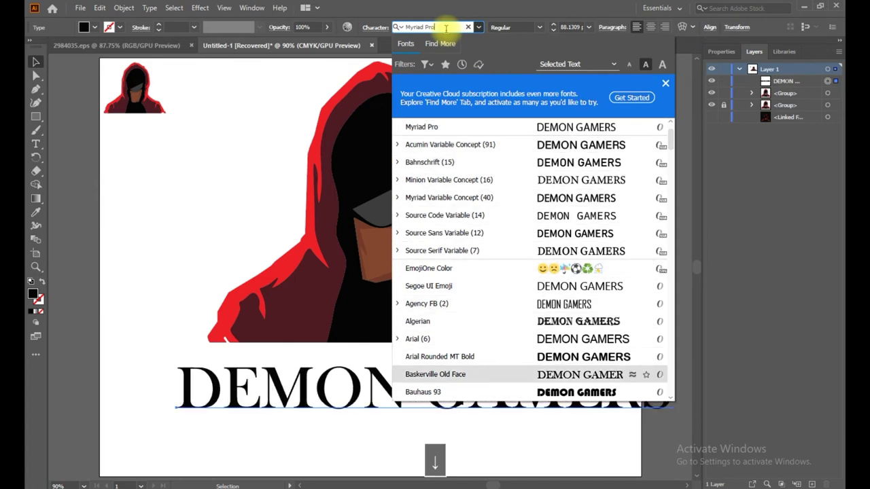
{"action": "key", "text": "Down"}
{"action": "key", "text": "Down"}
{"action": "key", "text": "Down"}
{"action": "key", "text": "Down"}
{"action": "key", "text": "Down"}
{"action": "key", "text": "Down"}
{"action": "key", "text": "Down"}
{"action": "key", "text": "Down"}
{"action": "key", "text": "Down"}
{"action": "key", "text": "Down"}
{"action": "key", "text": "Down"}
{"action": "key", "text": "Down"}
{"action": "key", "text": "Down"}
{"action": "key", "text": "Down"}
{"action": "key", "text": "Down"}
{"action": "key", "text": "Down"}
{"action": "key", "text": "Down"}
{"action": "key", "text": "Down"}
{"action": "key", "text": "Down"}
{"action": "key", "text": "Up"}
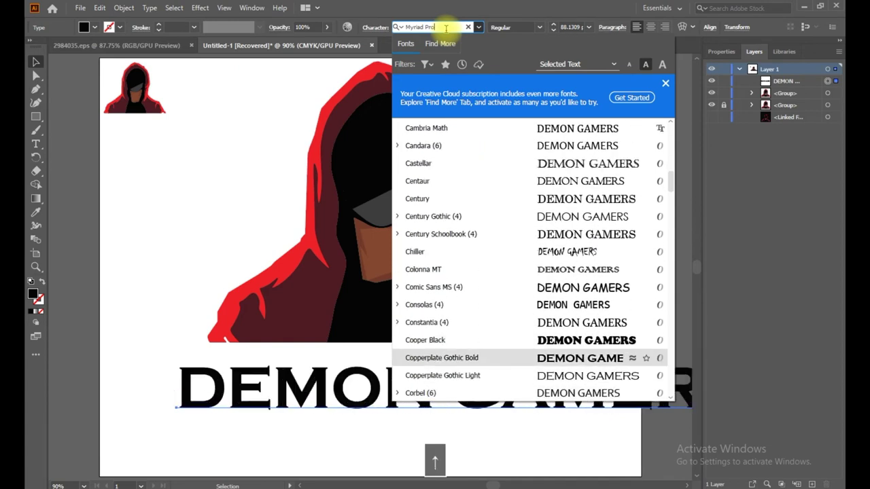
{"action": "key", "text": "Up"}
{"action": "key", "text": "Return"}
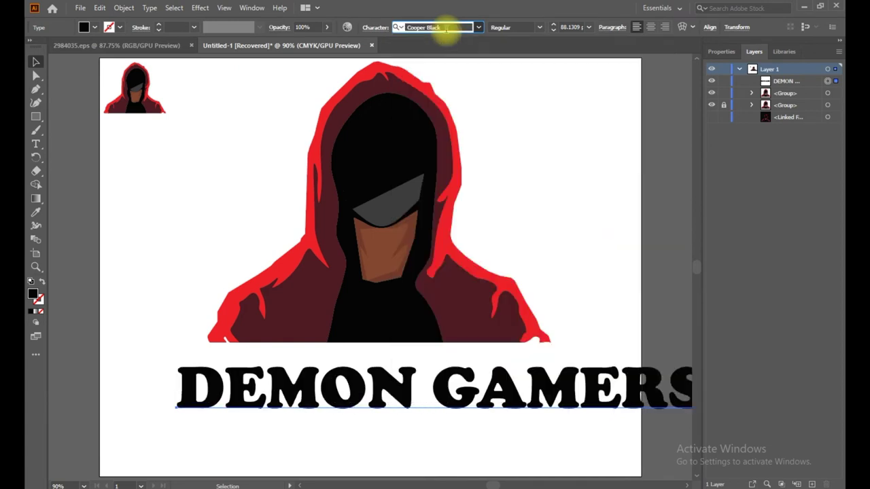
{"action": "left_click_drag", "start_coordinate": [180, 424], "coordinate": [379, 418]}
{"action": "mouse_move", "coordinate": [537, 401]}
{"action": "left_mouse_down"}
{"action": "mouse_move", "coordinate": [375, 371]}
{"action": "mouse_move", "coordinate": [374, 397]}
{"action": "mouse_move", "coordinate": [382, 385]}
{"action": "left_mouse_up"}
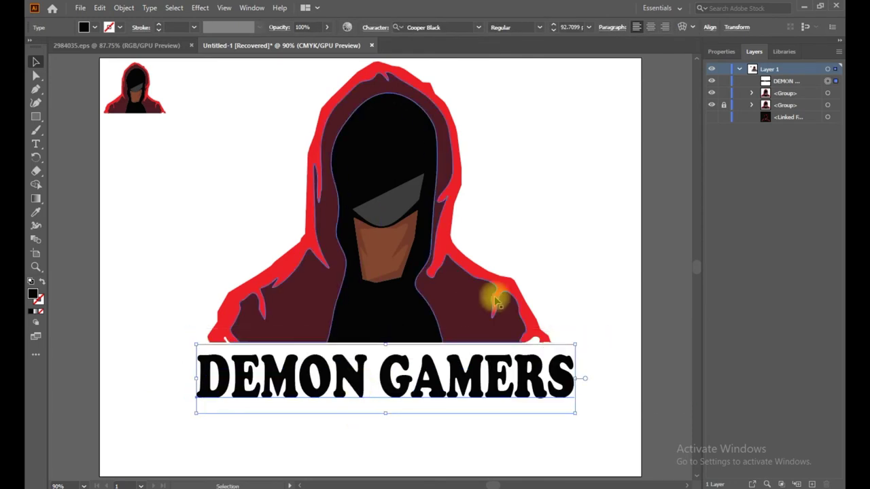
Step: Switch the title font to Gill Sans MT Ext Condensed and nudge it right
{"action": "left_click", "coordinate": [456, 27]}
{"action": "key", "text": "Down"}
{"action": "key", "text": "Down"}
{"action": "key", "text": "Down"}
{"action": "key", "text": "Down"}
{"action": "key", "text": "Down"}
{"action": "key", "text": "Down"}
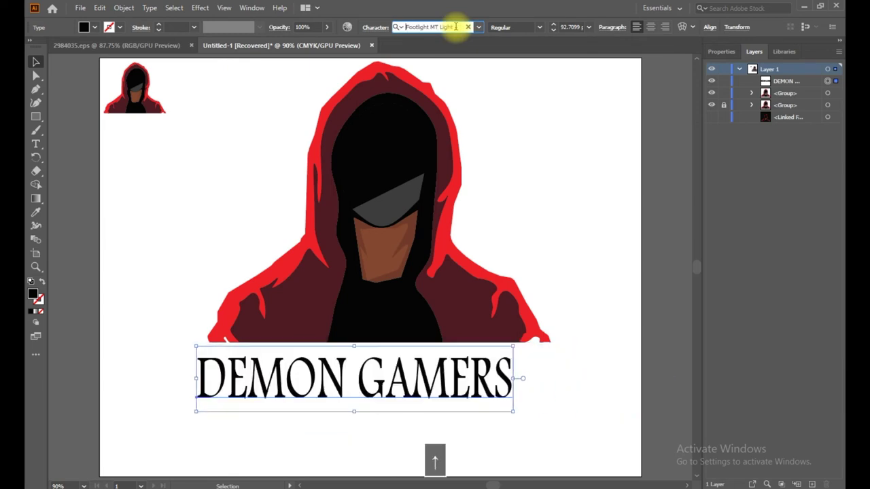
{"action": "key", "text": "Down"}
{"action": "key", "text": "Down"}
{"action": "key", "text": "Down"}
{"action": "key", "text": "Down"}
{"action": "key", "text": "Down"}
{"action": "key", "text": "Down"}
{"action": "key", "text": "Down"}
{"action": "key", "text": "Down"}
{"action": "key", "text": "Down"}
{"action": "key", "text": "Down"}
{"action": "key", "text": "Down"}
{"action": "key", "text": "Down"}
{"action": "key", "text": "Return"}
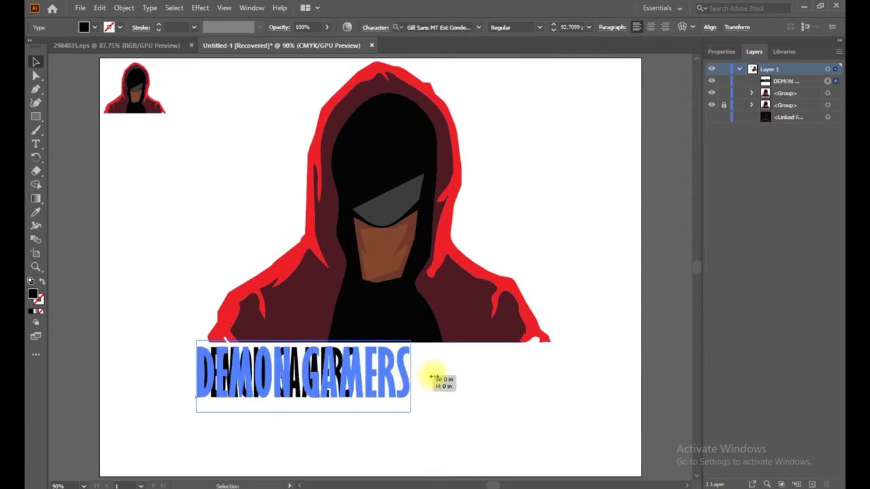
{"action": "left_click_drag", "start_coordinate": [401, 396], "coordinate": [406, 396]}
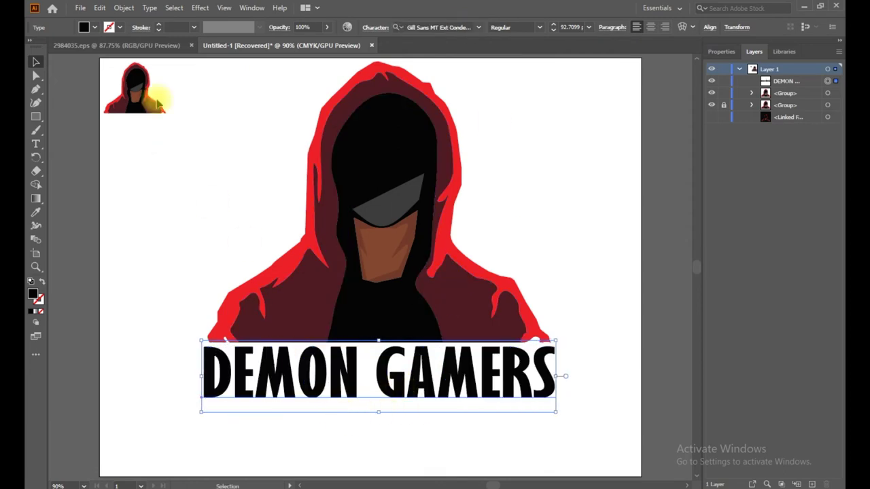
Step: Expand the title into outlines and draw a wavy Curvature line across it
{"action": "left_click", "coordinate": [124, 7]}
{"action": "left_click", "coordinate": [146, 142]}
{"action": "left_click", "coordinate": [401, 315]}
{"action": "left_click", "coordinate": [36, 102]}
{"action": "left_click", "coordinate": [187, 375]}
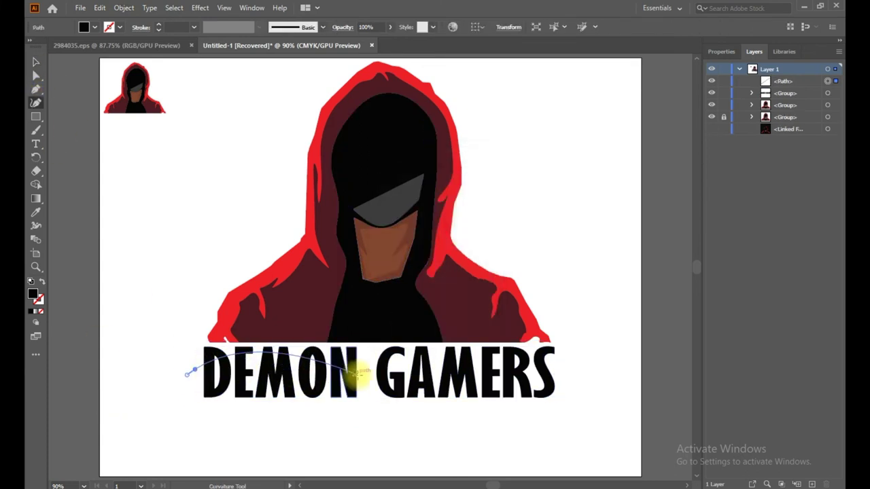
{"action": "left_click", "coordinate": [36, 61]}
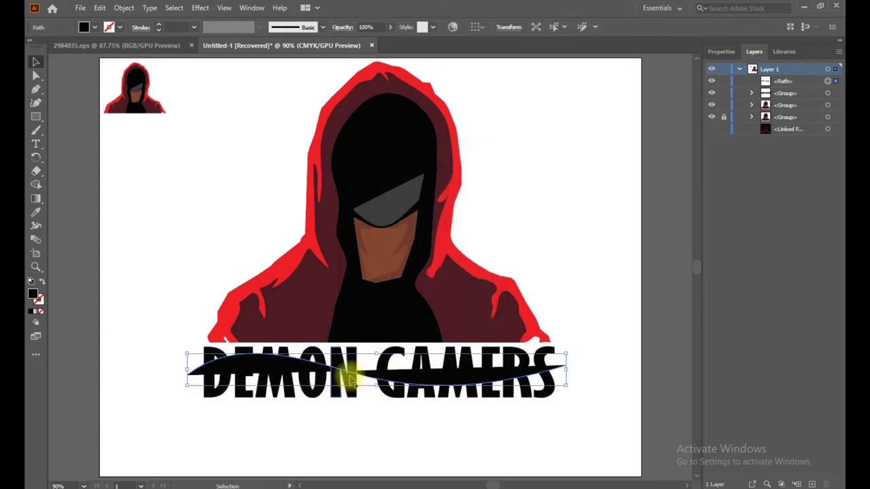
{"action": "left_click_drag", "start_coordinate": [365, 385], "coordinate": [367, 384]}
Step: Give the wavy line no fill and a red stroke
{"action": "left_click", "coordinate": [94, 28]}
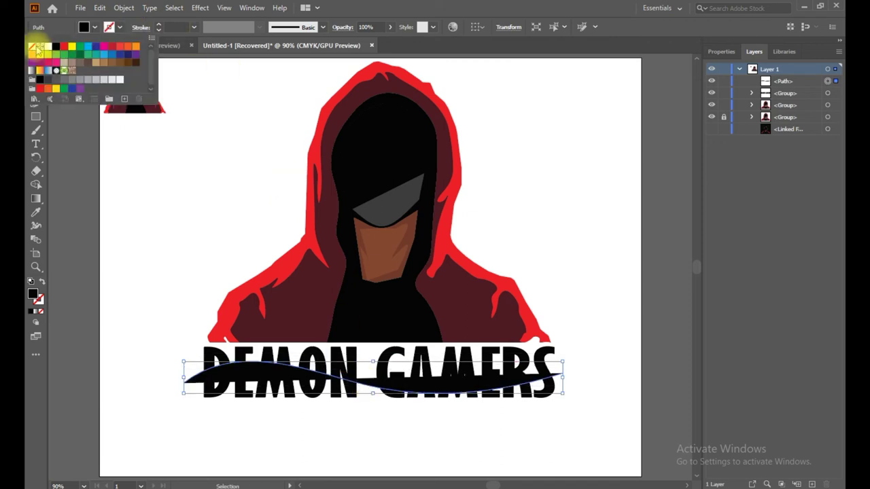
{"action": "left_click", "coordinate": [32, 46]}
{"action": "left_click", "coordinate": [120, 27]}
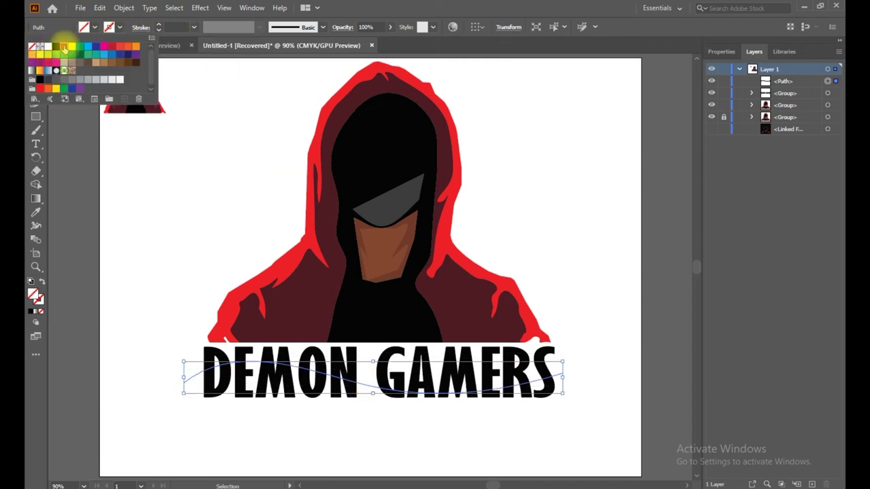
{"action": "left_click", "coordinate": [63, 47]}
{"action": "left_click", "coordinate": [133, 379]}
Step: Adjust the wave's anchors into gentle curves, then select everything on the artboard
{"action": "left_click", "coordinate": [35, 76]}
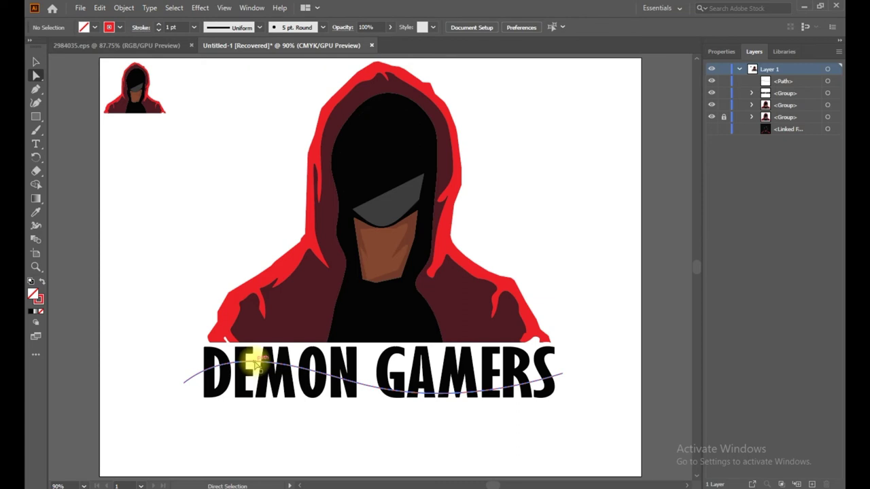
{"action": "left_click", "coordinate": [243, 354]}
{"action": "left_click_drag", "start_coordinate": [239, 362], "coordinate": [241, 364]}
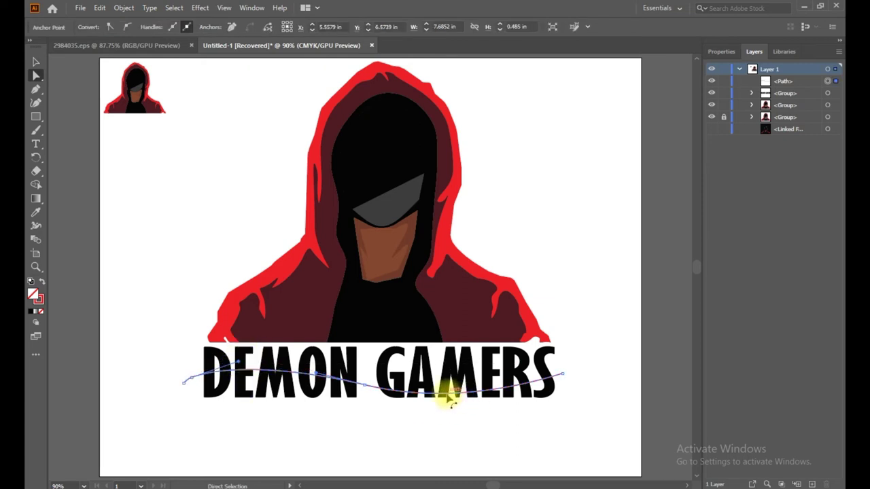
{"action": "mouse_move", "coordinate": [474, 401]}
{"action": "left_mouse_down"}
{"action": "mouse_move", "coordinate": [467, 348]}
{"action": "mouse_move", "coordinate": [472, 398]}
{"action": "mouse_move", "coordinate": [446, 360]}
{"action": "left_mouse_up"}
{"action": "key", "text": "ctrl+z"}
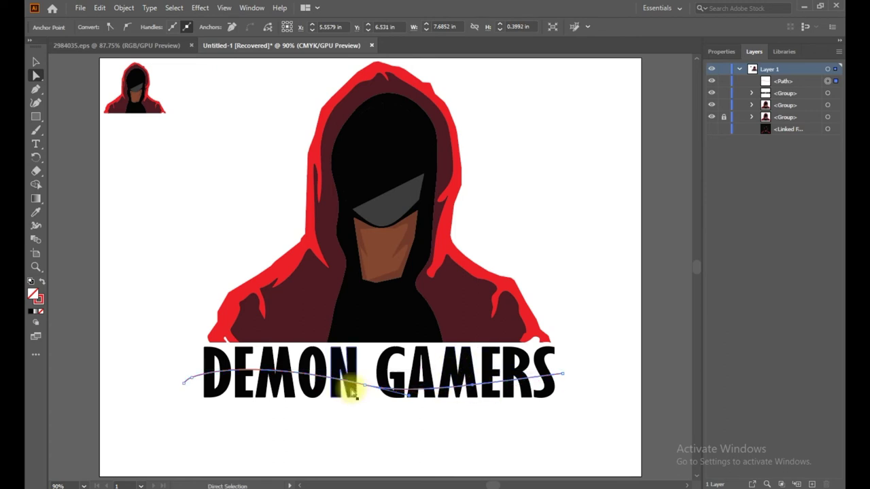
{"action": "left_click_drag", "start_coordinate": [366, 378], "coordinate": [365, 376]}
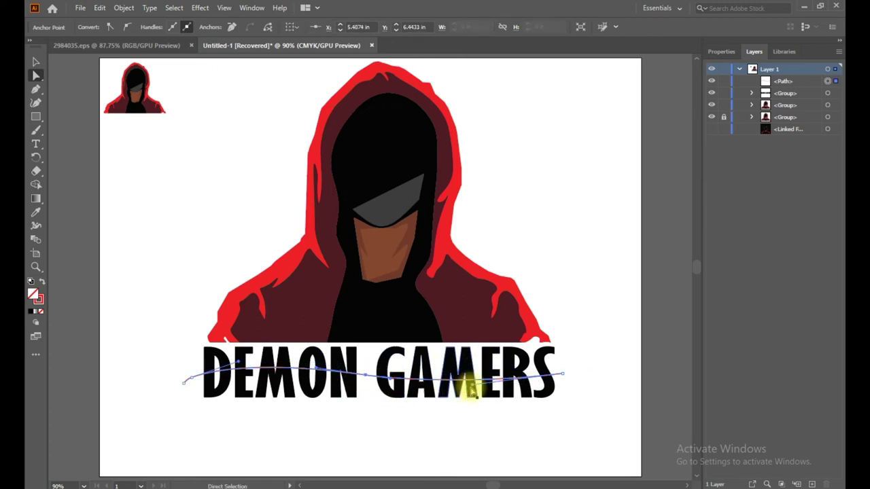
{"action": "left_click", "coordinate": [374, 426]}
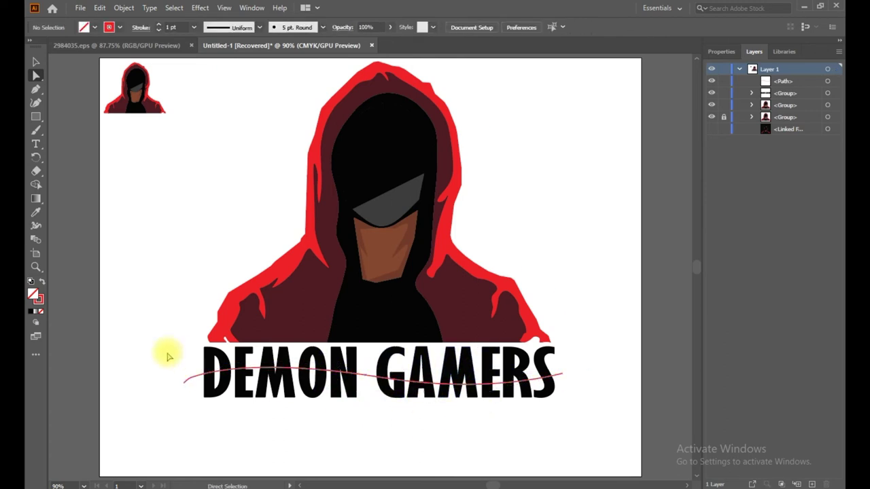
{"action": "key", "text": "ctrl+a"}
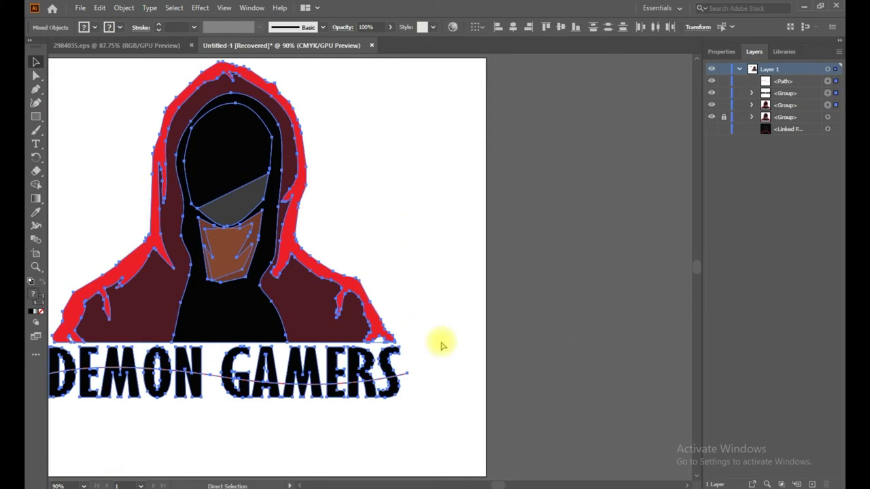
Step: Split the DEMON GAMERS letters along the wavy line with the Shape Builder tool
{"action": "key", "text": "ctrl+0"}
{"action": "left_click", "coordinate": [363, 378]}
{"action": "left_click", "coordinate": [36, 184]}
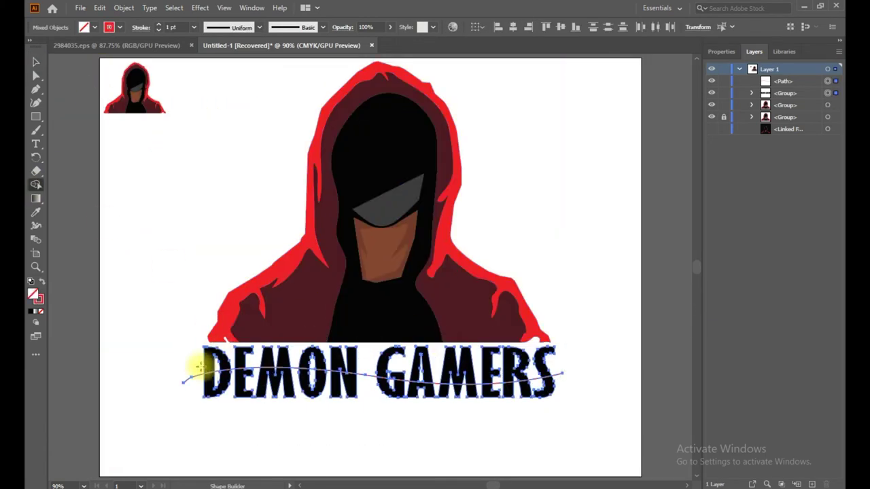
{"action": "mouse_move", "coordinate": [265, 372]}
{"action": "left_mouse_down"}
{"action": "mouse_move", "coordinate": [288, 361]}
{"action": "mouse_move", "coordinate": [348, 386]}
{"action": "mouse_move", "coordinate": [524, 365]}
{"action": "mouse_move", "coordinate": [360, 359]}
{"action": "mouse_move", "coordinate": [578, 393]}
{"action": "left_mouse_up"}
{"action": "left_click", "coordinate": [36, 62]}
Step: Fill all the split title pieces grey from the swatches
{"action": "left_click", "coordinate": [109, 261]}
{"action": "left_click", "coordinate": [193, 378]}
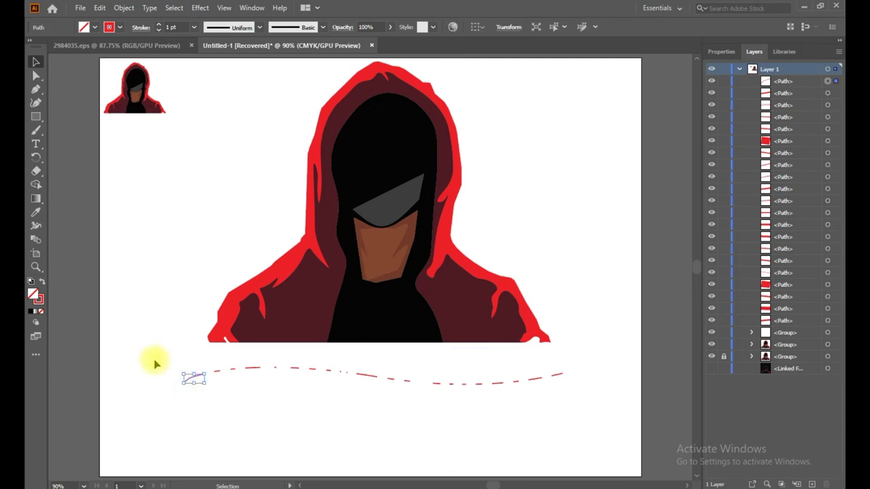
{"action": "left_click_drag", "start_coordinate": [159, 412], "coordinate": [631, 355]}
{"action": "left_click", "coordinate": [94, 28]}
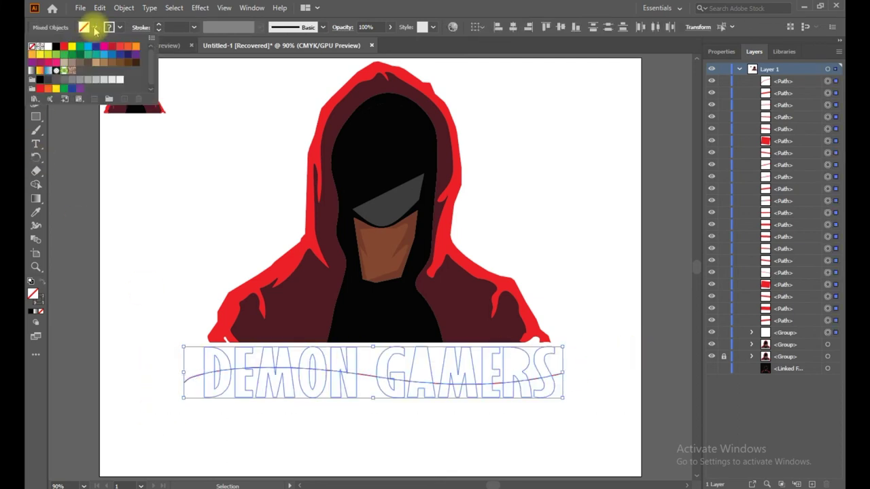
{"action": "left_click", "coordinate": [68, 87]}
Step: Delete the red wavy guide line, leaving the grey DEMON GAMERS group
{"action": "left_click", "coordinate": [204, 406]}
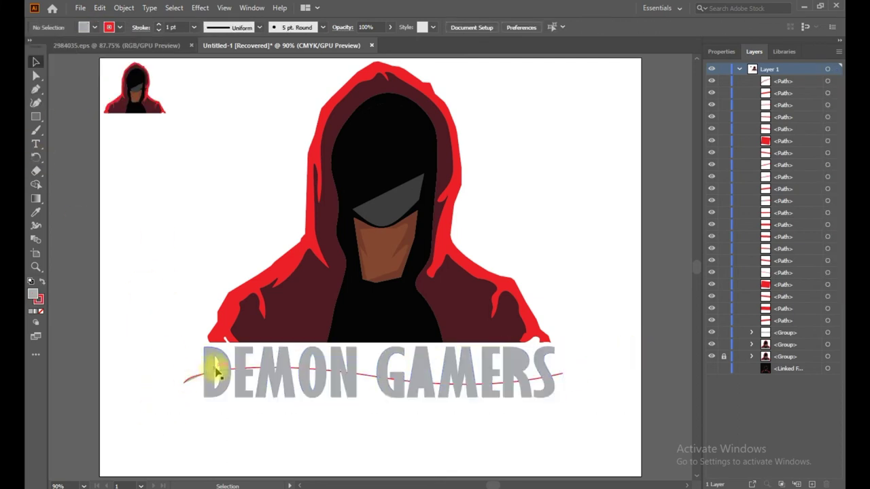
{"action": "left_click_drag", "start_coordinate": [149, 413], "coordinate": [617, 338]}
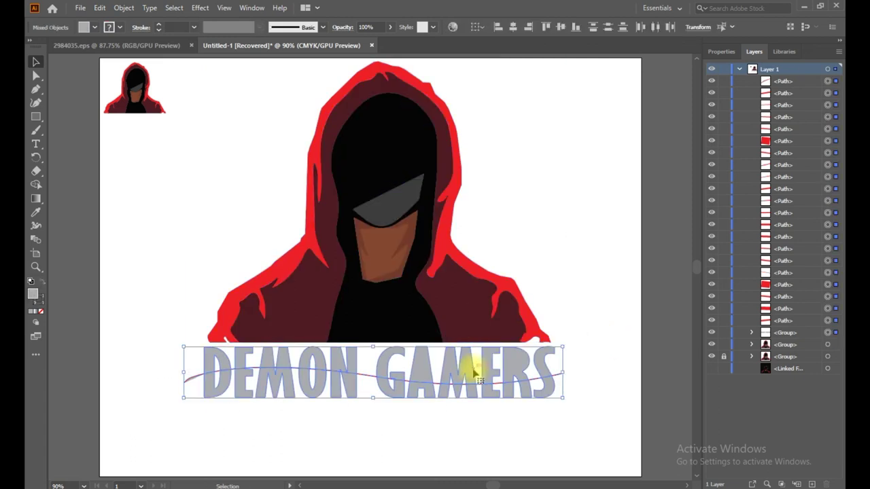
{"action": "key", "text": "Delete"}
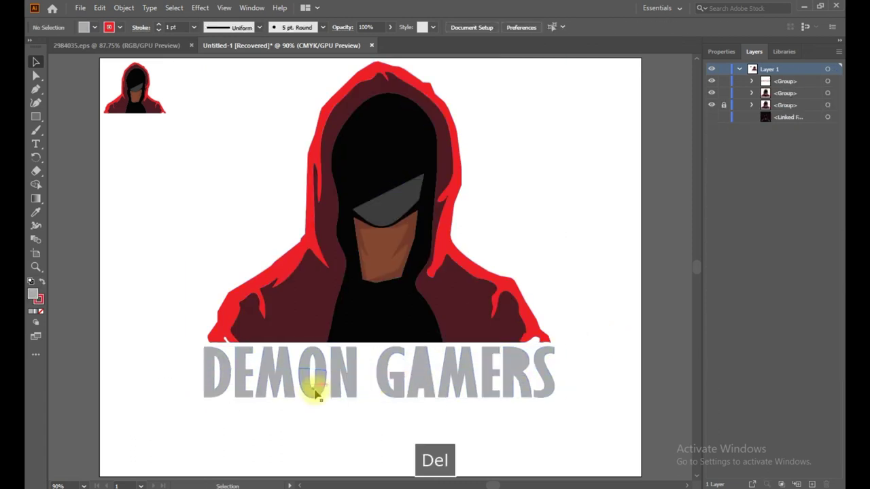
{"action": "left_click", "coordinate": [437, 365]}
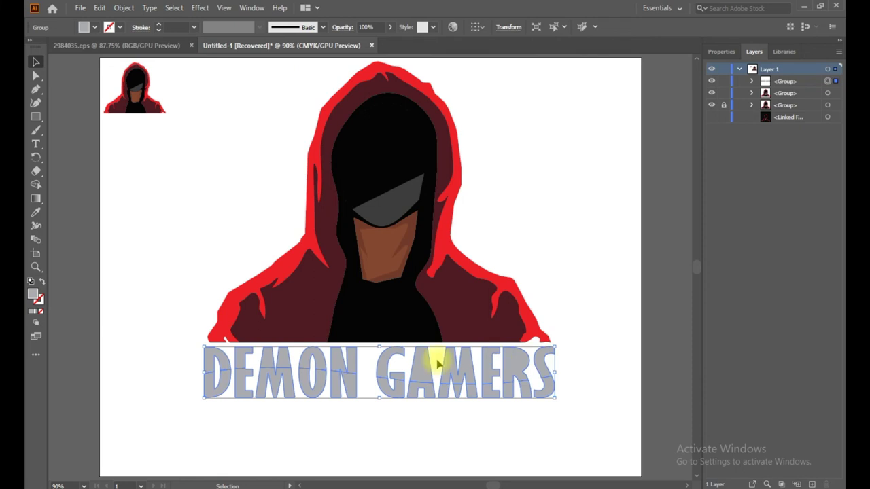
Step: Use Direct Selection to pick the lower letter anchors and nudge the lower halves down
{"action": "left_click", "coordinate": [36, 75]}
{"action": "left_click", "coordinate": [611, 359]}
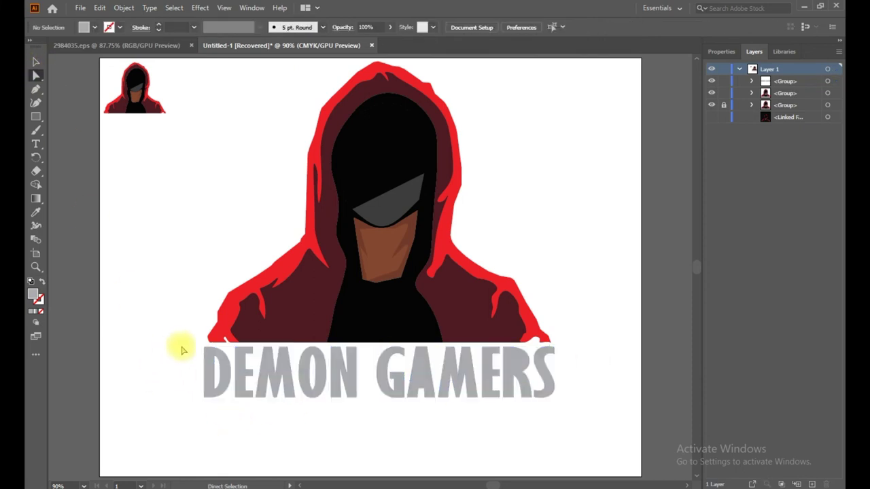
{"action": "left_click_drag", "start_coordinate": [570, 362], "coordinate": [575, 367]}
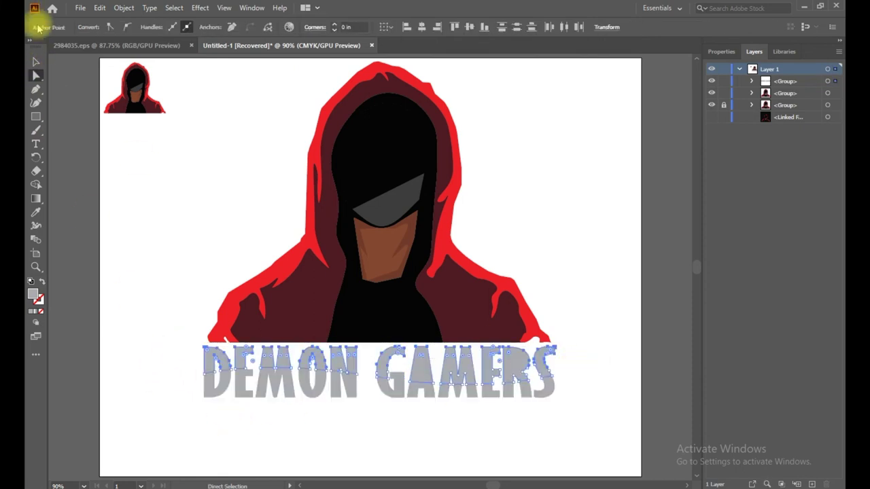
{"action": "left_click_drag", "start_coordinate": [210, 369], "coordinate": [272, 389]}
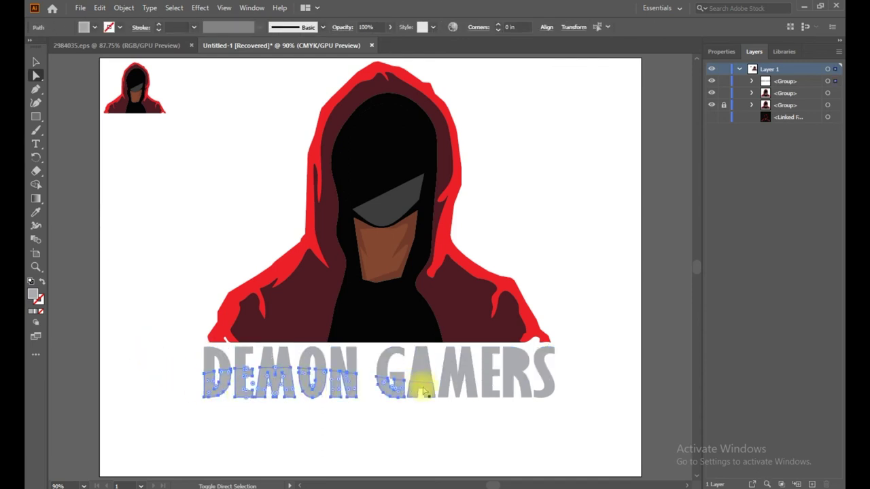
{"action": "left_click_drag", "start_coordinate": [445, 394], "coordinate": [476, 393]}
{"action": "left_click_drag", "start_coordinate": [527, 386], "coordinate": [534, 391]}
{"action": "left_click", "coordinate": [563, 393]}
{"action": "left_click", "coordinate": [546, 393]}
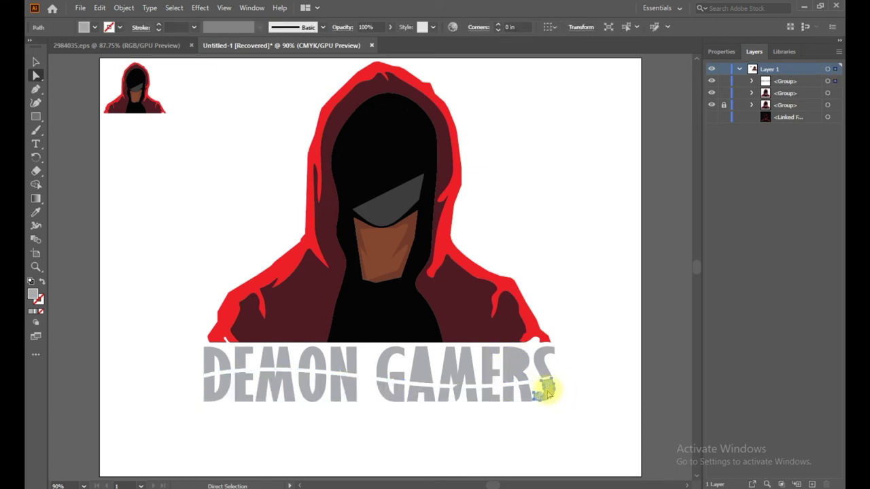
{"action": "left_click", "coordinate": [598, 415]}
{"action": "left_click", "coordinate": [546, 393]}
{"action": "left_click", "coordinate": [583, 397]}
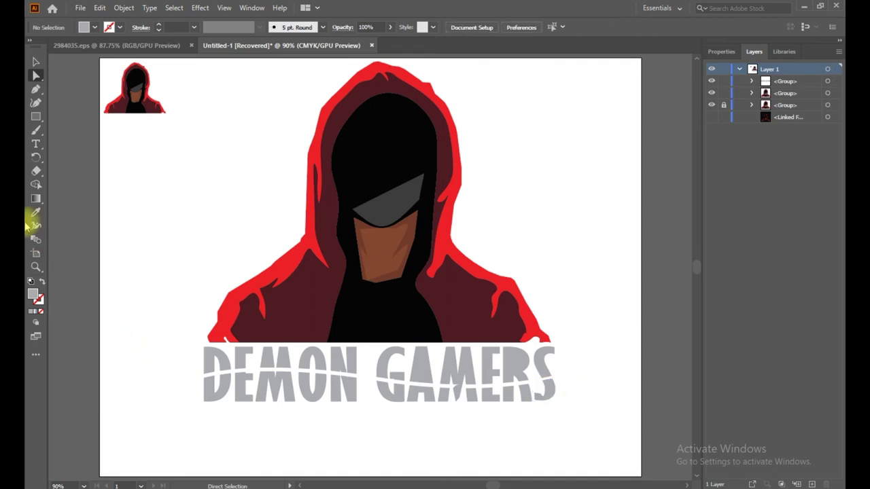
Step: Marquee the top anchor points of the letters and cut them, then undo the cut
{"action": "key", "text": "v"}
{"action": "left_click", "coordinate": [581, 389]}
{"action": "left_click", "coordinate": [266, 426]}
{"action": "left_click", "coordinate": [36, 76]}
{"action": "left_click_drag", "start_coordinate": [192, 338], "coordinate": [284, 367]}
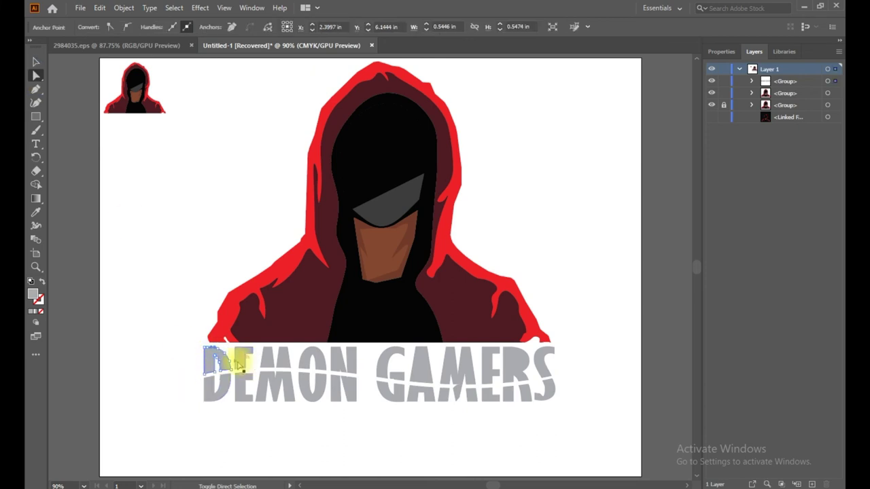
{"action": "left_click_drag", "start_coordinate": [449, 377], "coordinate": [498, 369]}
{"action": "key", "text": "ctrl+x"}
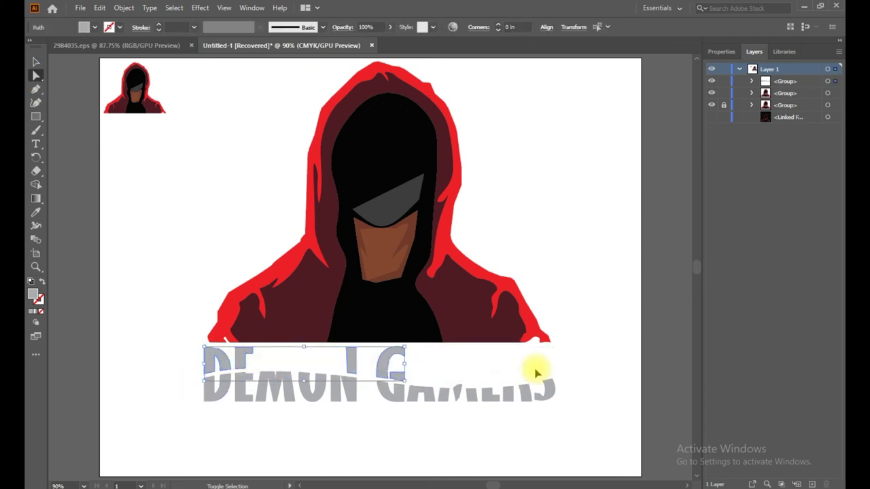
{"action": "key", "text": "ctrl+z"}
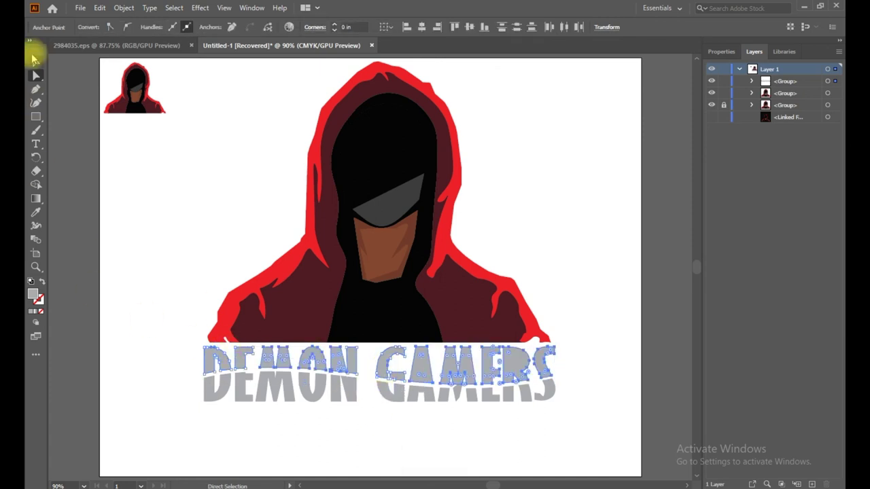
Step: Select the top strips of D, E, M and O and paste the cut tops in place
{"action": "left_click", "coordinate": [36, 62]}
{"action": "left_click_drag", "start_coordinate": [210, 356], "coordinate": [224, 354]}
{"action": "key", "text": "ctrl+z"}
{"action": "left_click", "coordinate": [252, 413]}
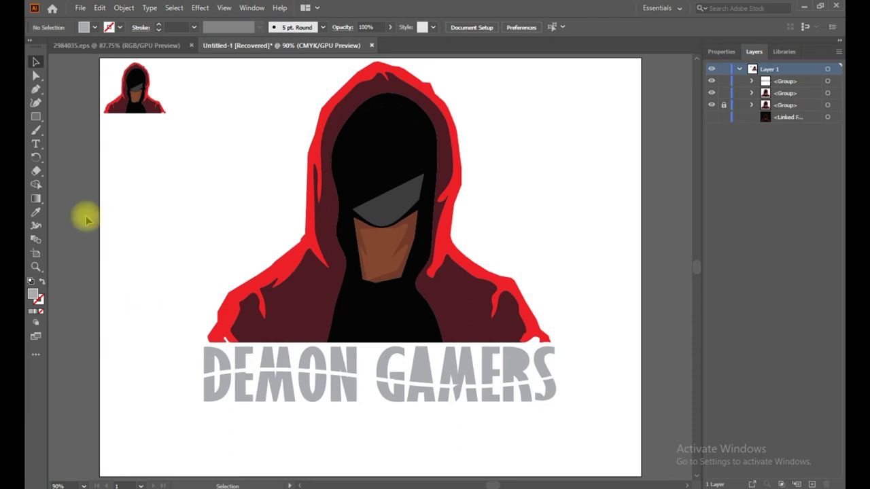
{"action": "left_click_drag", "start_coordinate": [201, 352], "coordinate": [270, 359]}
{"action": "left_click", "coordinate": [311, 360], "text": "shift"}
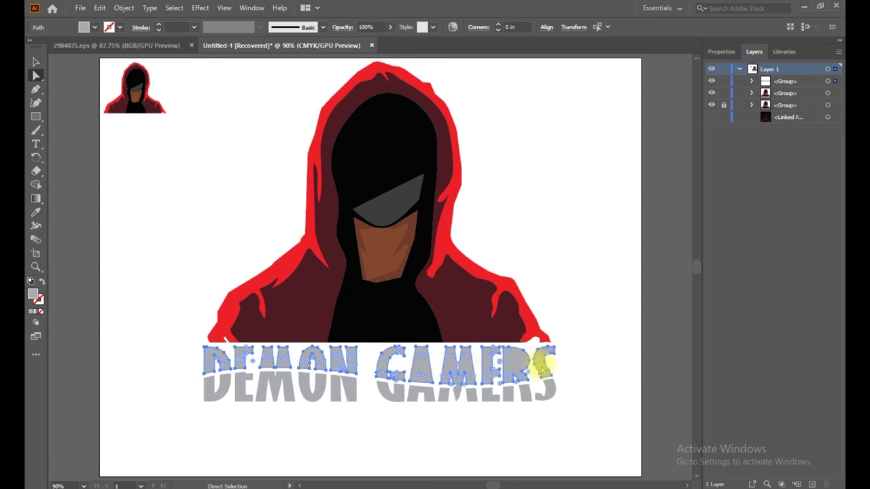
{"action": "key", "text": "ctrl+shift+v"}
{"action": "left_click", "coordinate": [95, 27]}
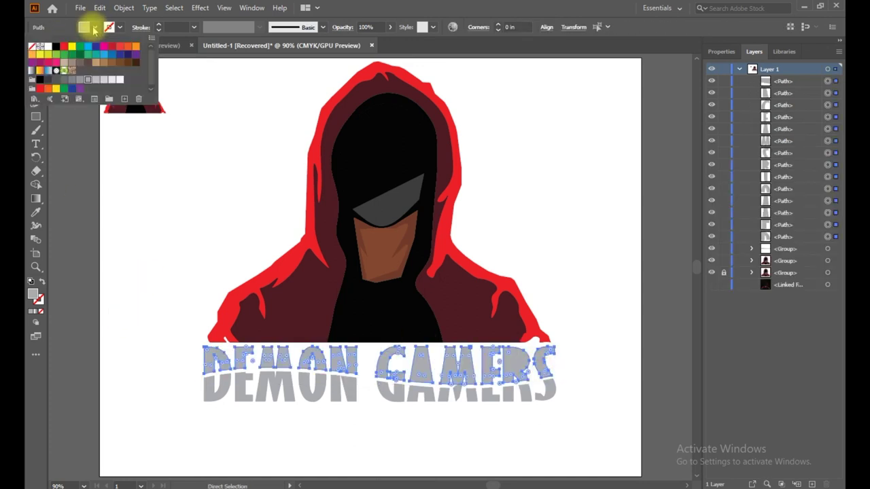
Step: Fill the top strips of all the letters pink (FF7D87)
{"action": "left_click", "coordinate": [116, 279]}
{"action": "left_click", "coordinate": [36, 62]}
{"action": "left_click_drag", "start_coordinate": [151, 351], "coordinate": [567, 363]}
{"action": "left_click", "coordinate": [95, 27]}
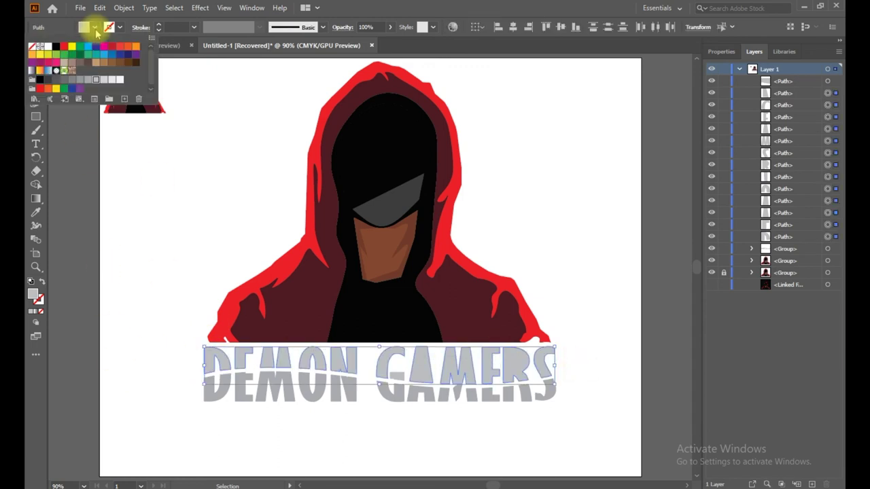
{"action": "left_click", "coordinate": [56, 46]}
{"action": "double_click", "coordinate": [32, 294]}
{"action": "left_click_drag", "start_coordinate": [412, 185], "coordinate": [360, 177]}
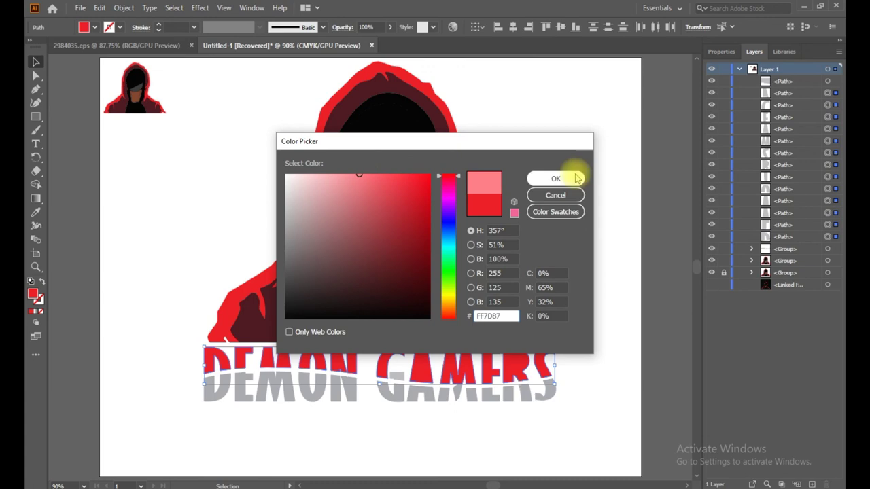
{"action": "left_click", "coordinate": [555, 178]}
Step: Fill the lower letter pieces a dark red
{"action": "left_click", "coordinate": [607, 363]}
{"action": "left_click", "coordinate": [480, 406]}
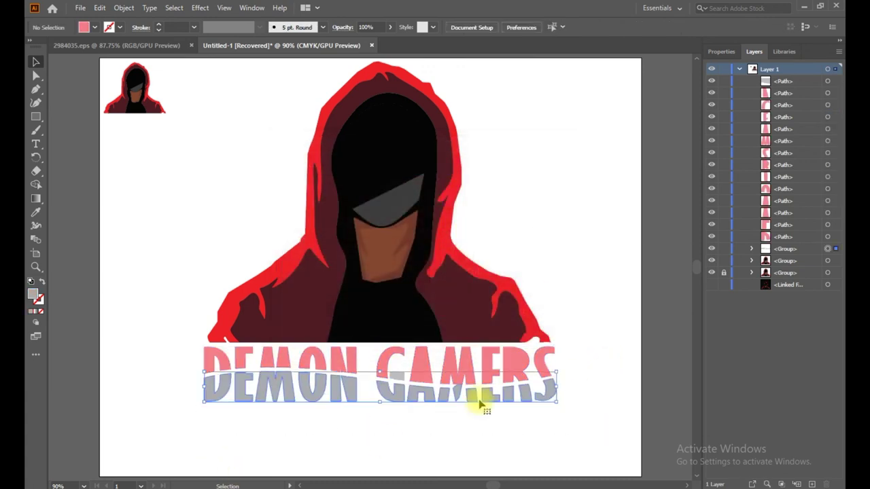
{"action": "left_click", "coordinate": [399, 384], "text": "shift"}
{"action": "double_click", "coordinate": [33, 292]}
{"action": "left_click", "coordinate": [448, 176]}
{"action": "mouse_move", "coordinate": [383, 189]}
{"action": "left_mouse_down"}
{"action": "mouse_move", "coordinate": [393, 237]}
{"action": "mouse_move", "coordinate": [418, 254]}
{"action": "left_mouse_up"}
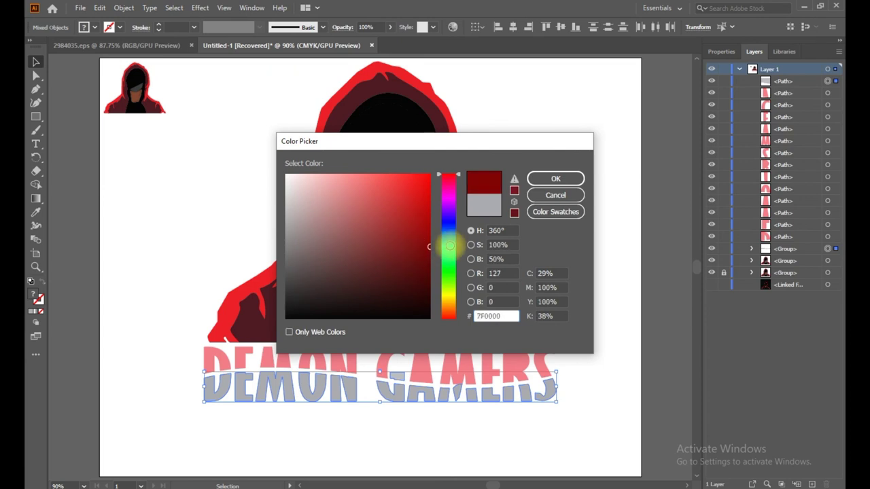
{"action": "left_click", "coordinate": [555, 178]}
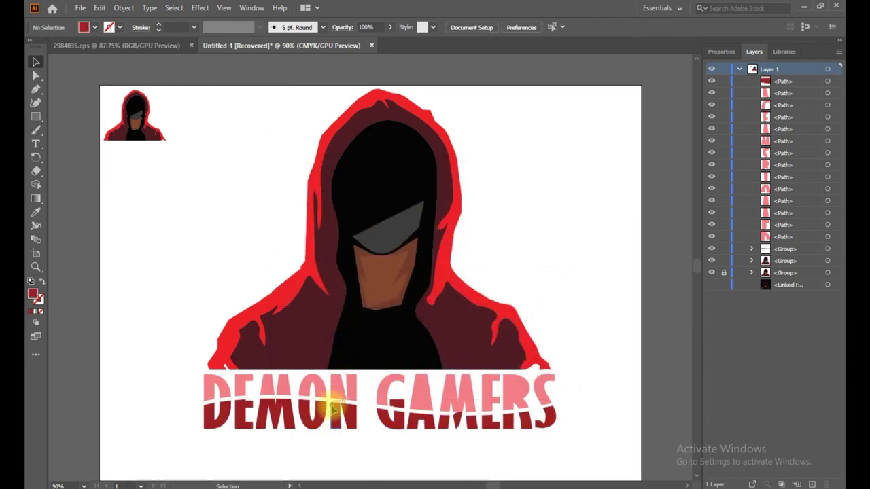
Step: Try nudging the lower letter group up and left, then undo the nudges
{"action": "left_click_drag", "start_coordinate": [204, 423], "coordinate": [598, 390]}
{"action": "key", "text": "Up"}
{"action": "key", "text": "Up"}
{"action": "key", "text": "Left"}
{"action": "key", "text": "ctrl+z"}
{"action": "left_click_drag", "start_coordinate": [232, 416], "coordinate": [600, 393]}
{"action": "left_click", "coordinate": [564, 388]}
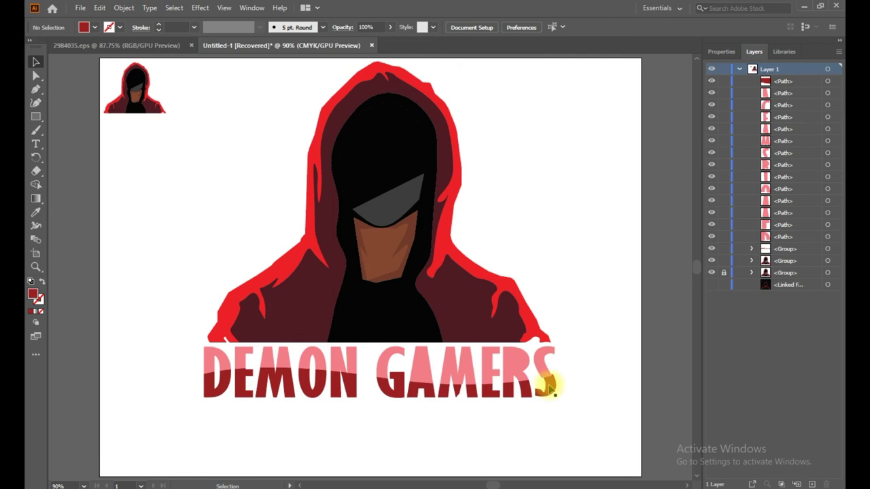
Step: Enter and exit isolation mode on the DEMON GAMERS group, then select its letter pieces
{"action": "double_click", "coordinate": [549, 386]}
{"action": "double_click", "coordinate": [596, 427]}
{"action": "double_click", "coordinate": [550, 391]}
{"action": "double_click", "coordinate": [600, 396]}
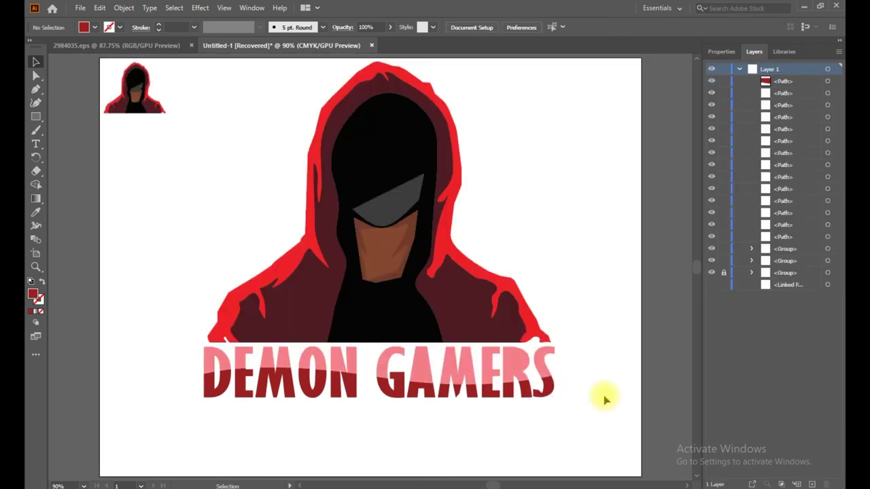
{"action": "double_click", "coordinate": [548, 390]}
{"action": "double_click", "coordinate": [637, 411]}
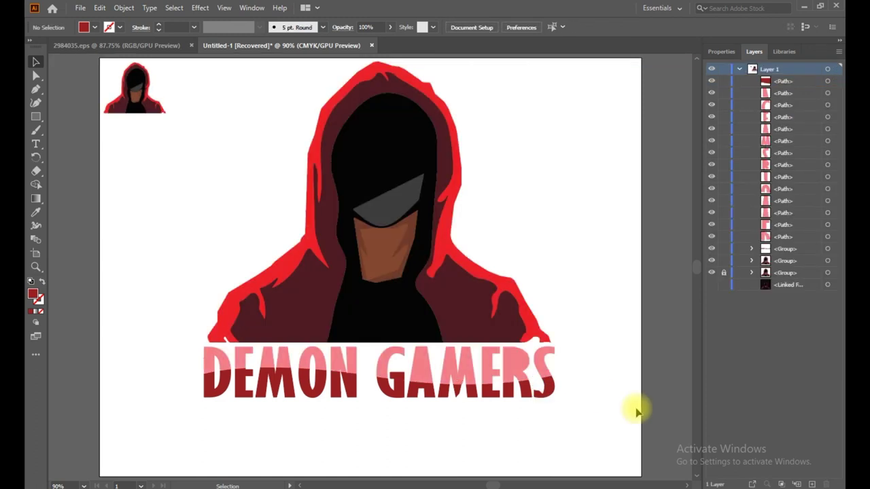
{"action": "left_click", "coordinate": [527, 384]}
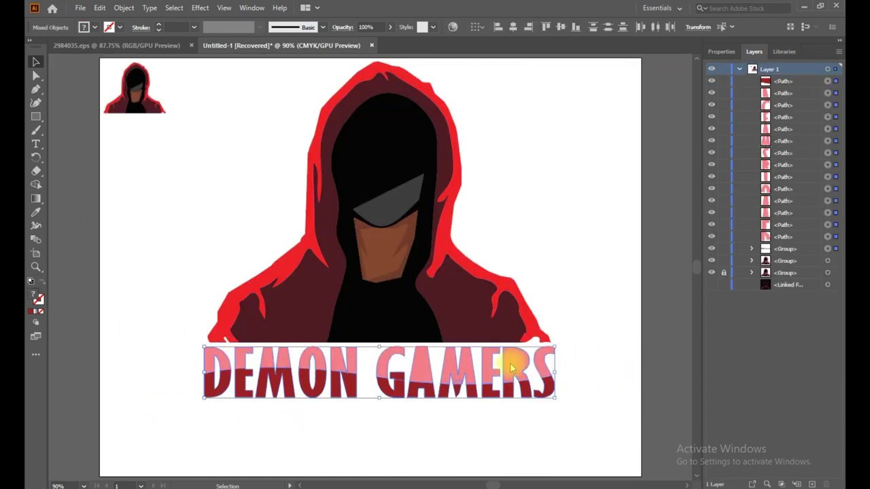
Step: Group the DEMON GAMERS letters and give an Outer Glow a white colour
{"action": "right_click", "coordinate": [506, 373]}
{"action": "left_click", "coordinate": [523, 231]}
{"action": "left_click", "coordinate": [199, 7]}
{"action": "mouse_move", "coordinate": [215, 136]}
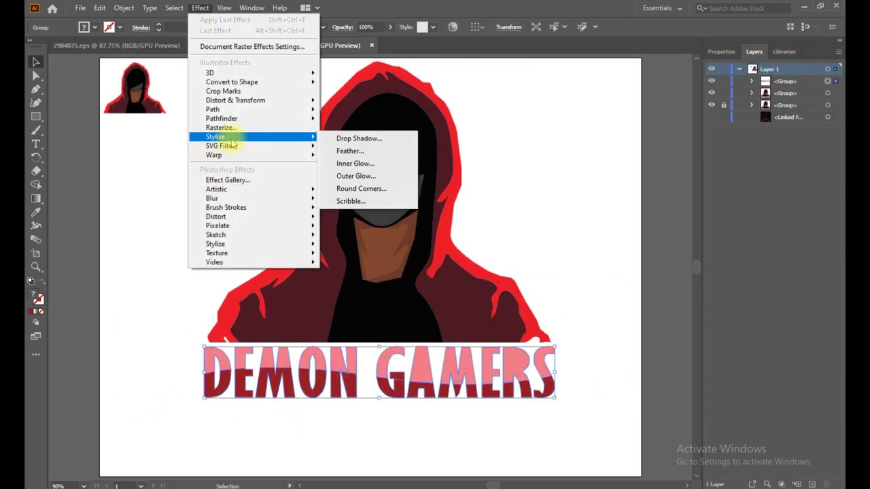
{"action": "left_click", "coordinate": [359, 176]}
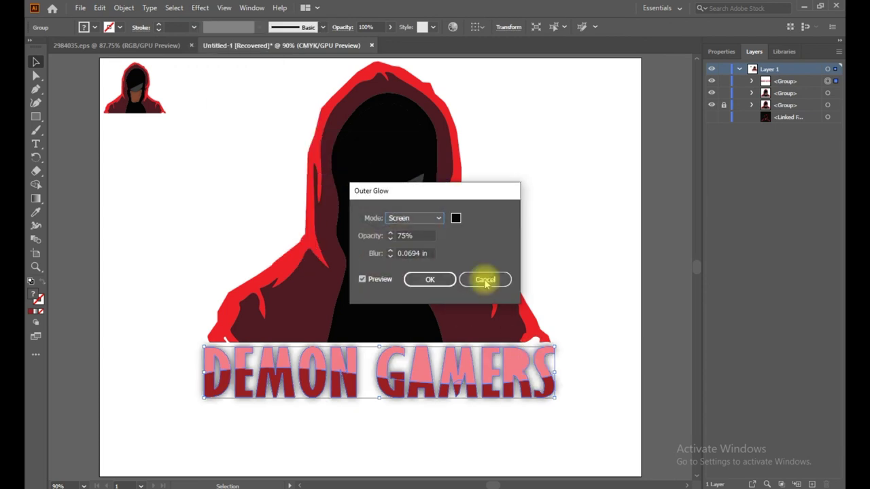
{"action": "left_click", "coordinate": [454, 216]}
{"action": "left_click", "coordinate": [285, 179]}
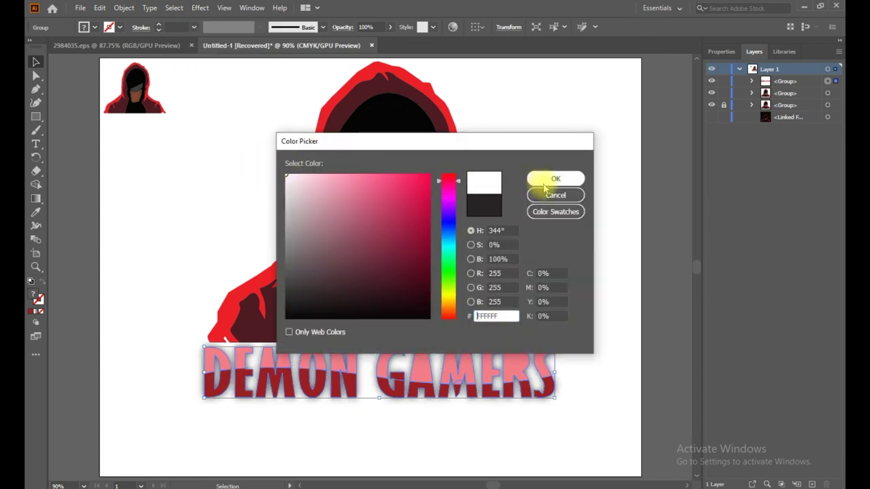
{"action": "left_click", "coordinate": [555, 178]}
Step: Apply the glow in Screen mode, 100% opacity, 0.125 in blur, and lift the text toward the hood
{"action": "left_click", "coordinate": [411, 219]}
{"action": "left_click", "coordinate": [412, 220]}
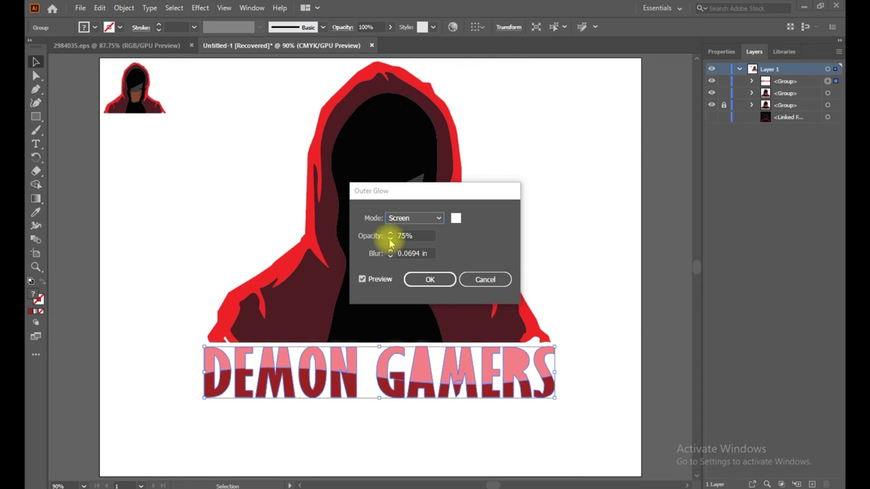
{"action": "left_click", "coordinate": [391, 254]}
{"action": "type", "text": "0.5"}
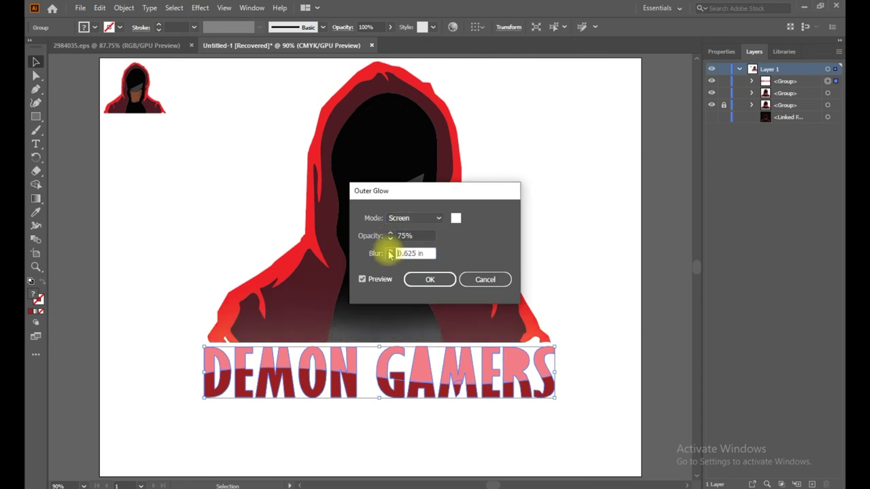
{"action": "left_click", "coordinate": [390, 257]}
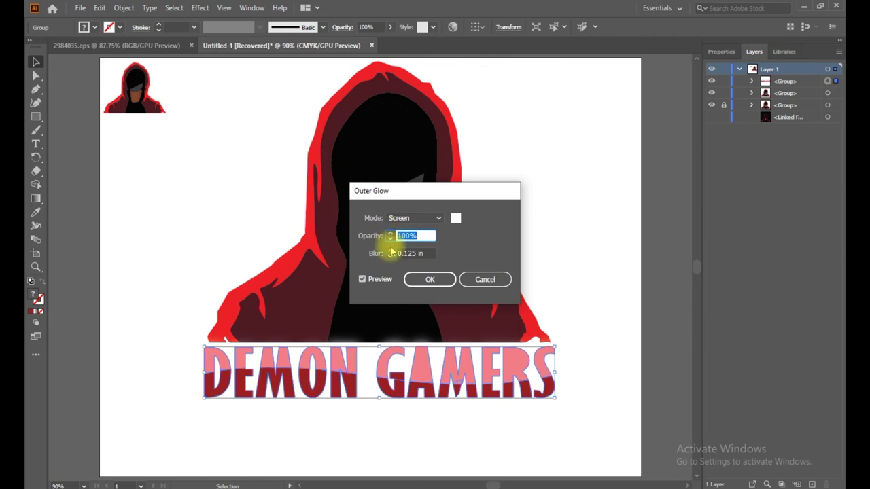
{"action": "left_click", "coordinate": [391, 257]}
{"action": "left_click", "coordinate": [429, 280]}
{"action": "left_click_drag", "start_coordinate": [425, 366], "coordinate": [423, 330]}
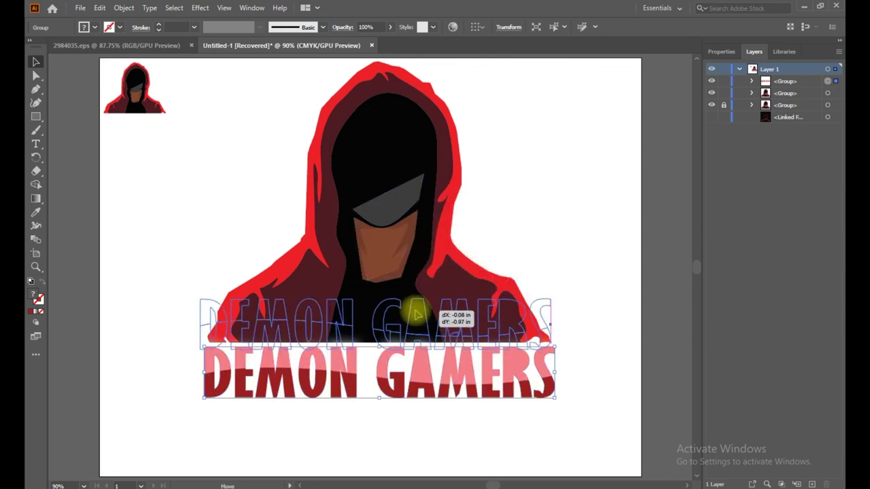
Step: Add a Drop Shadow to DEMON GAMERS and place the text over the hood's base
{"action": "left_click", "coordinate": [200, 8]}
{"action": "mouse_move", "coordinate": [216, 136]}
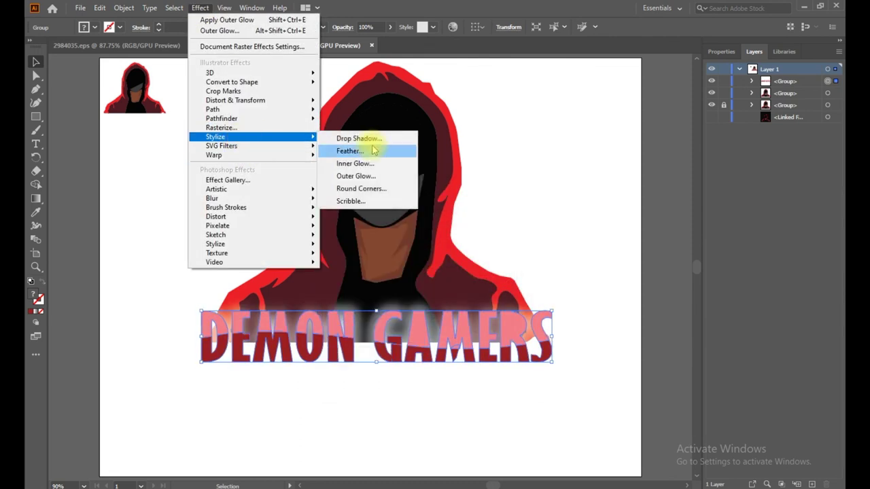
{"action": "left_click", "coordinate": [387, 138]}
{"action": "left_click", "coordinate": [426, 306]}
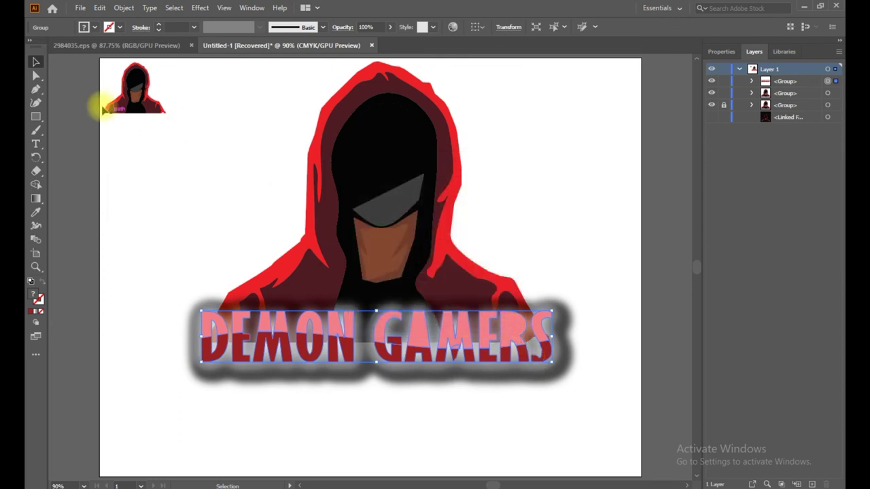
{"action": "mouse_move", "coordinate": [540, 356]}
{"action": "left_mouse_down"}
{"action": "mouse_move", "coordinate": [389, 338]}
{"action": "mouse_move", "coordinate": [446, 343]}
{"action": "left_mouse_up"}
{"action": "key", "text": "Up"}
{"action": "key", "text": "Up"}
{"action": "key", "text": "Up"}
Step: Select the hood and text together and move them lower on the page
{"action": "left_click", "coordinate": [551, 353]}
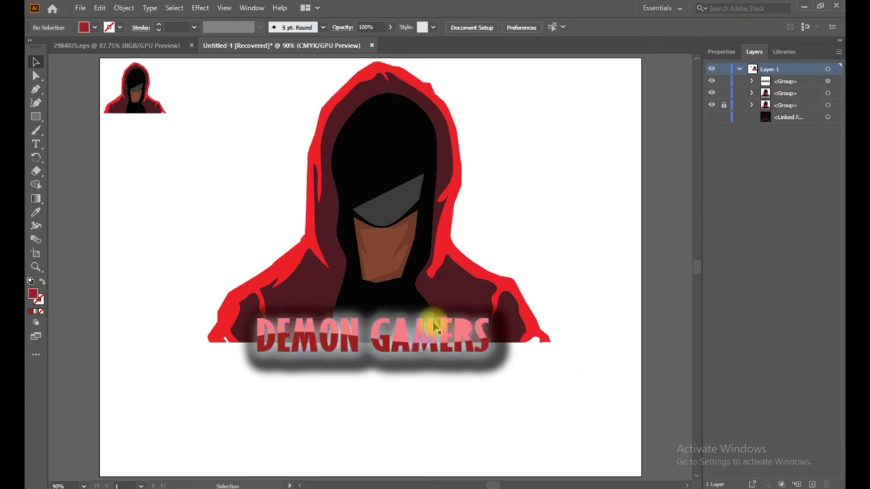
{"action": "scroll", "coordinate": [434, 328], "scroll_direction": "up", "scroll_amount": 1}
{"action": "key", "text": "ctrl+a"}
{"action": "left_click_drag", "start_coordinate": [457, 324], "coordinate": [447, 388]}
{"action": "left_click", "coordinate": [587, 345]}
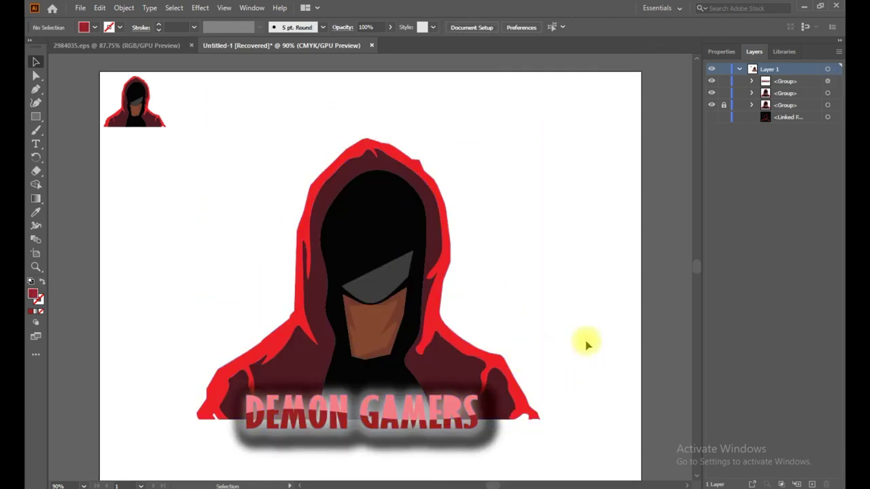